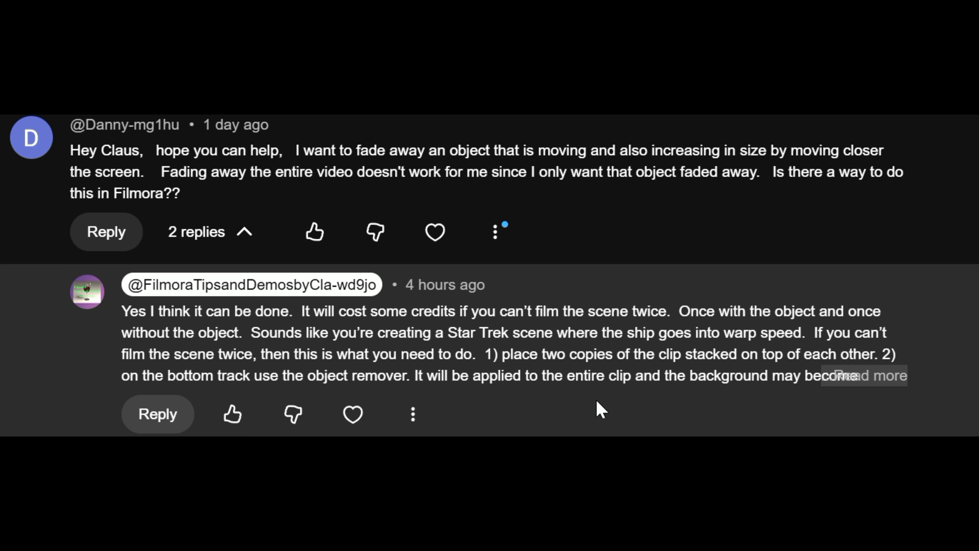
Expand and read the full reply explaining how to fade away a moving object in Filmora.
{"action": "left_click", "coordinate": [884, 380]}
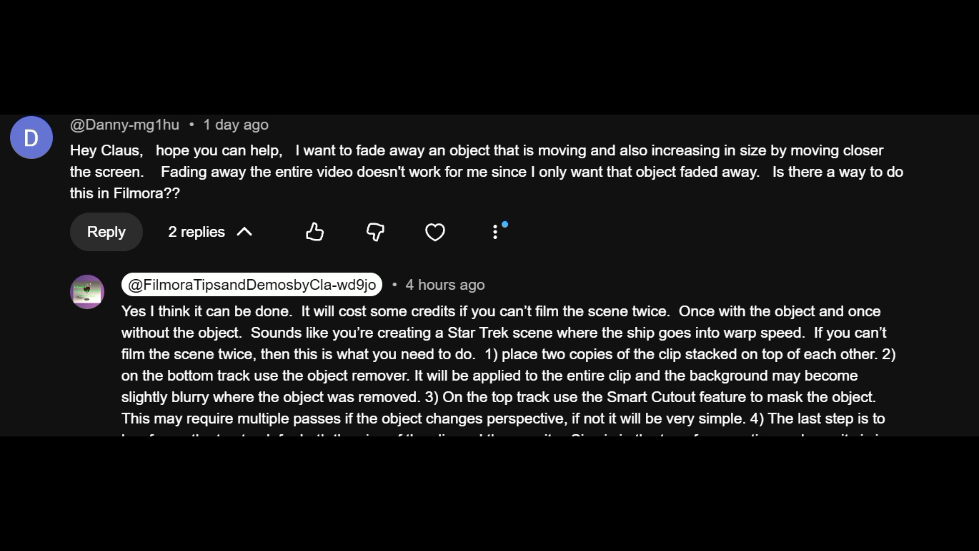
{"action": "scroll", "coordinate": [489, 276], "scroll_direction": "down", "scroll_amount": 1}
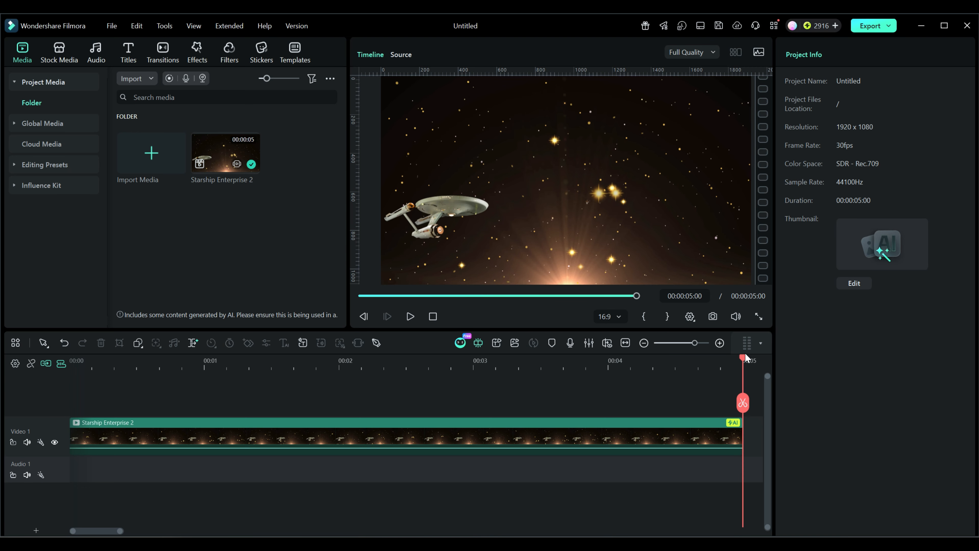
Select the Starship Enterprise 2 clip, open its AI Matting settings, and enable Smart Cutout with the Smart Brush.
{"action": "left_click_drag", "start_coordinate": [742, 356], "coordinate": [375, 363]}
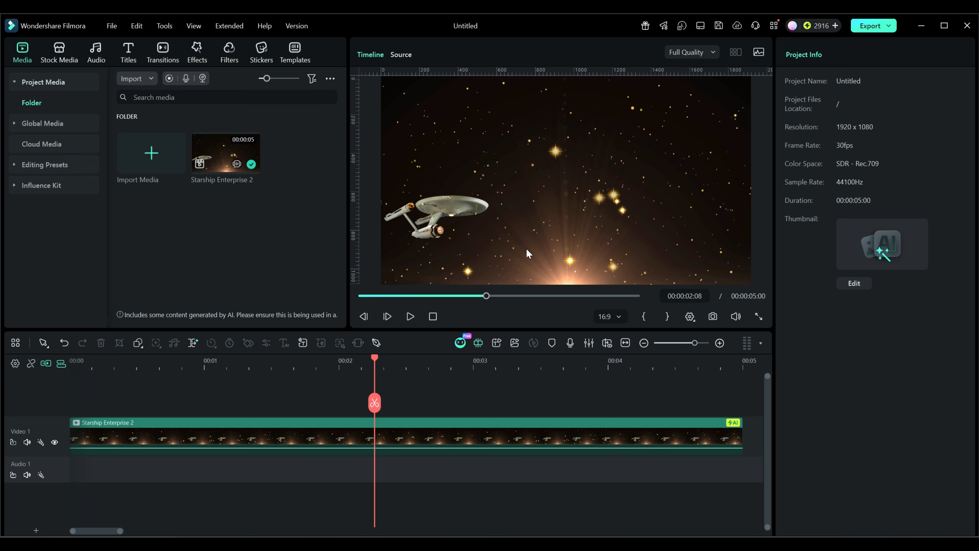
{"action": "left_click_drag", "start_coordinate": [372, 360], "coordinate": [32, 384]}
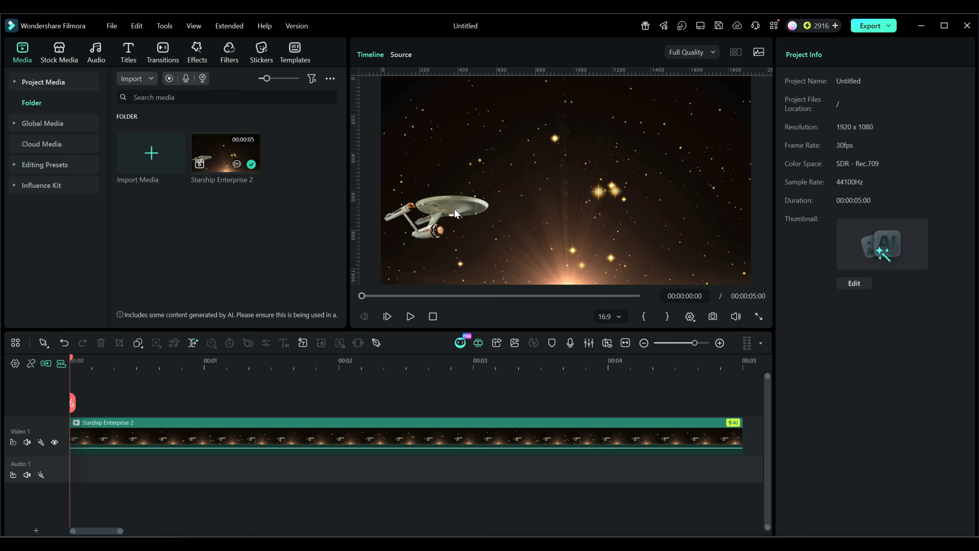
{"action": "left_click", "coordinate": [349, 440]}
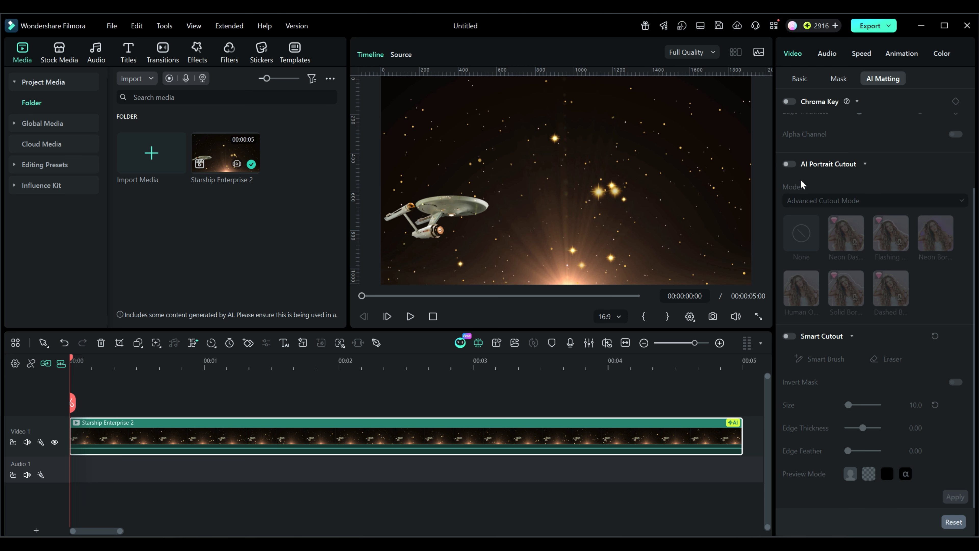
{"action": "left_click", "coordinate": [794, 54]}
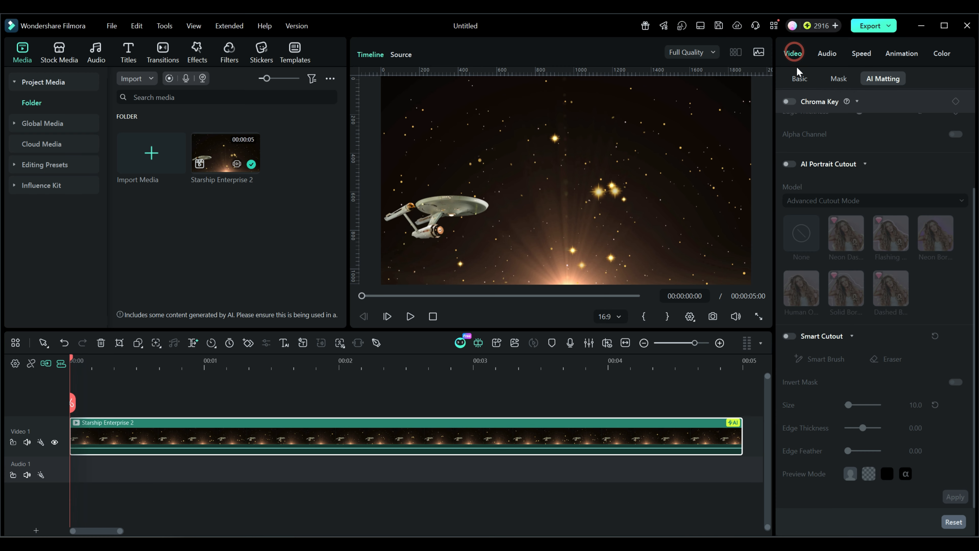
{"action": "left_click", "coordinate": [798, 77]}
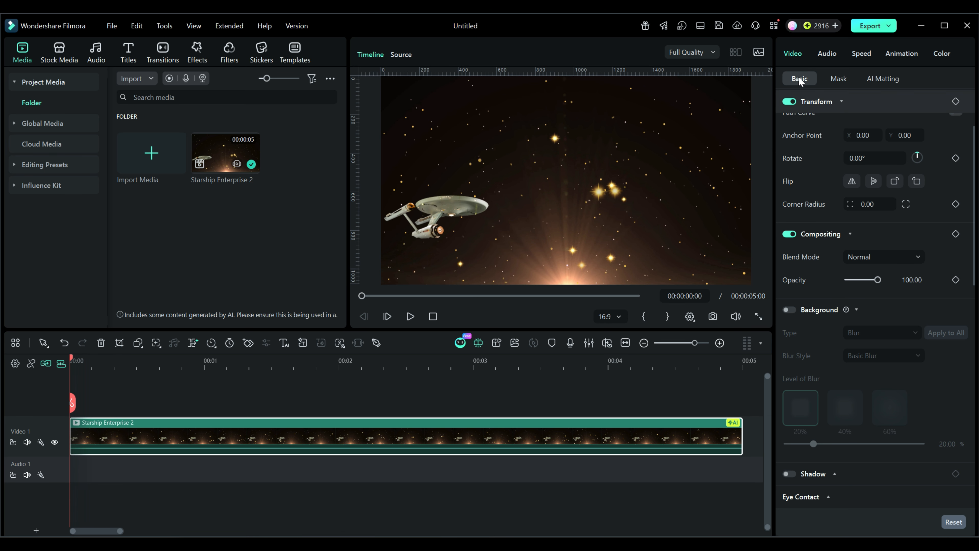
{"action": "left_click", "coordinate": [877, 79]}
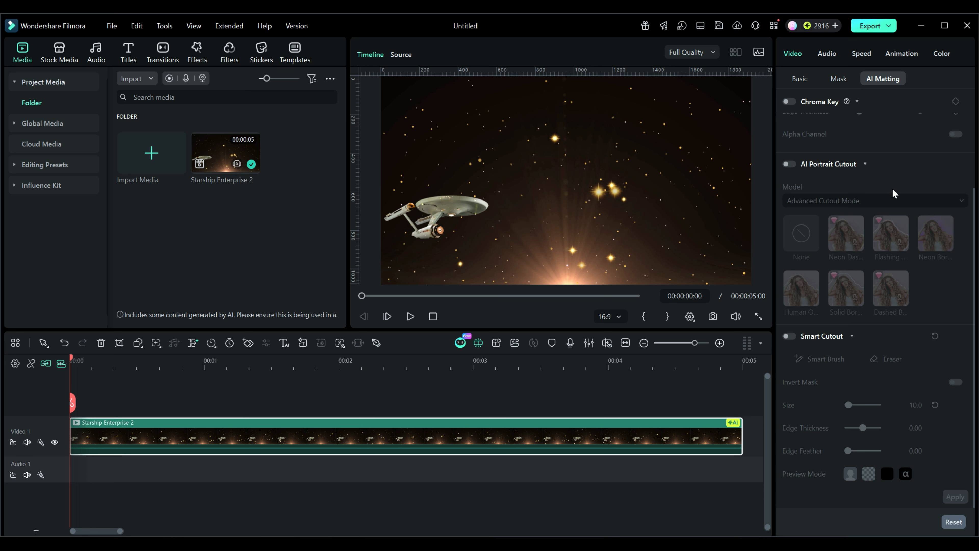
{"action": "left_click", "coordinate": [790, 336]}
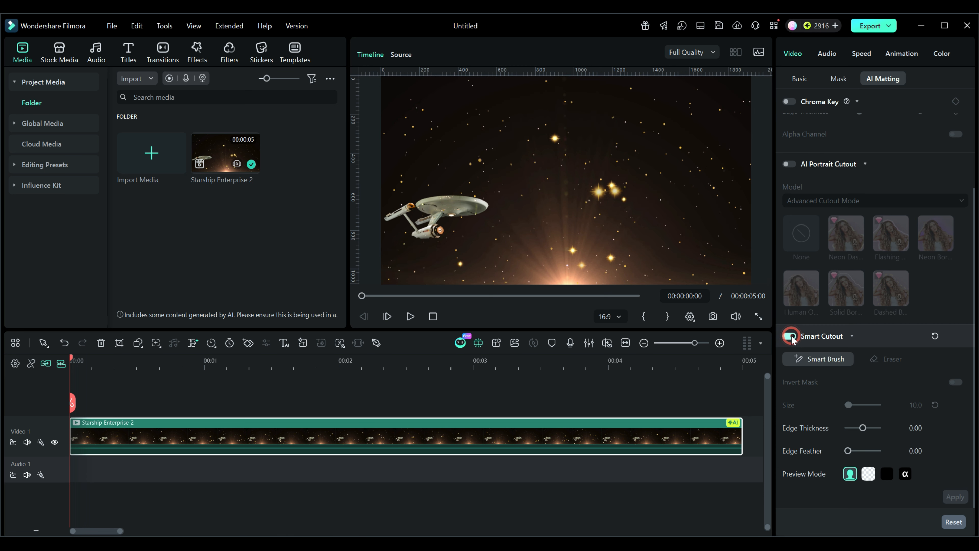
{"action": "left_click", "coordinate": [814, 360]}
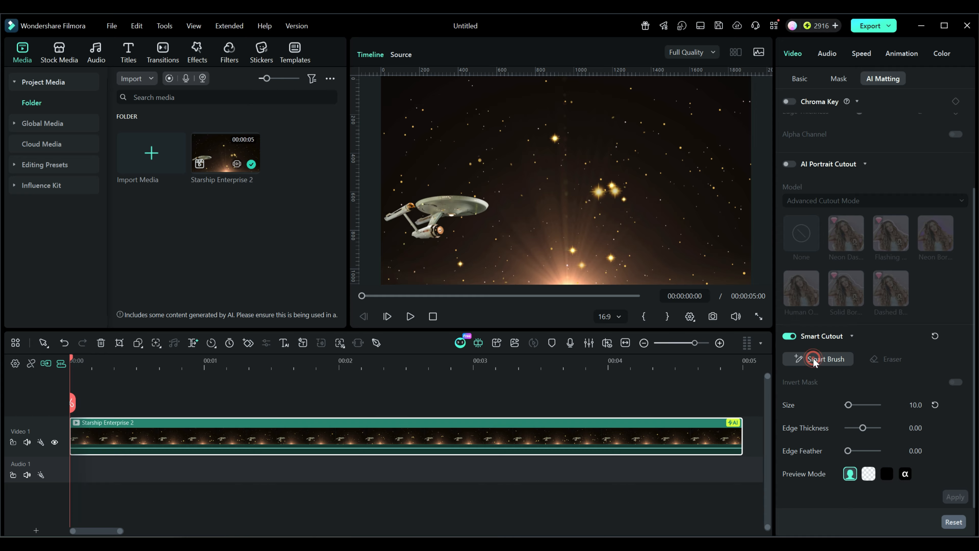
Set the Smart Brush size to 5 and paint over the starship to select it.
{"action": "left_click", "coordinate": [914, 405]}
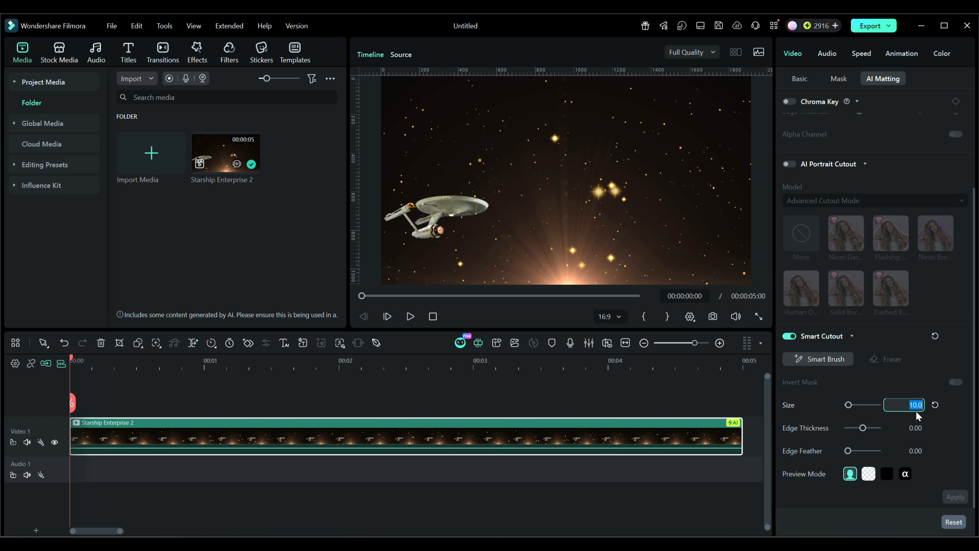
{"action": "type", "text": "5"}
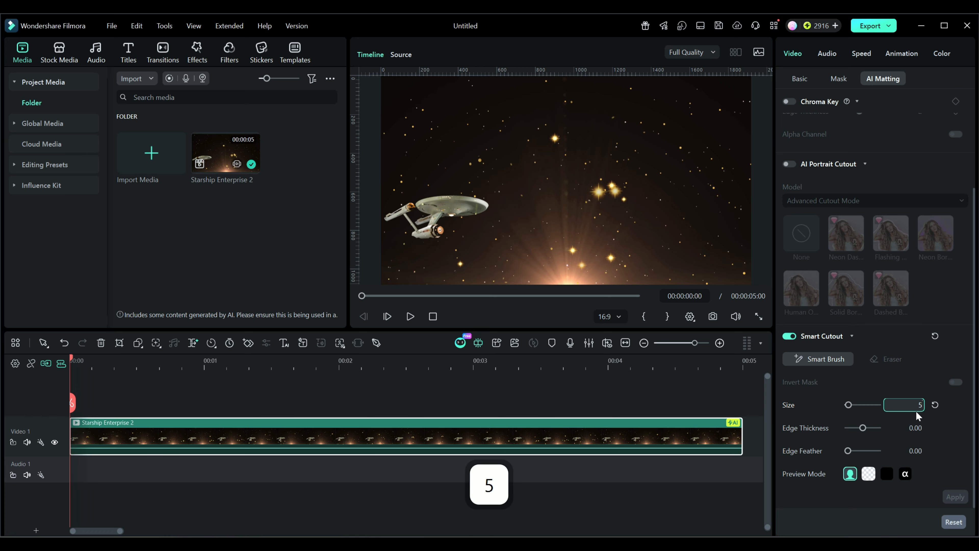
{"action": "key", "text": "Return"}
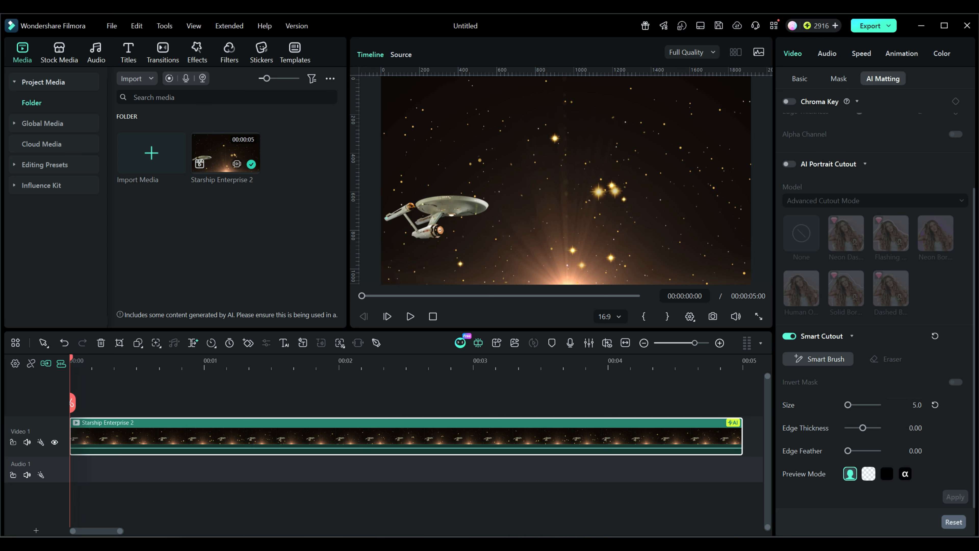
{"action": "left_click_drag", "start_coordinate": [386, 218], "coordinate": [394, 214]}
{"action": "left_click_drag", "start_coordinate": [477, 202], "coordinate": [455, 198]}
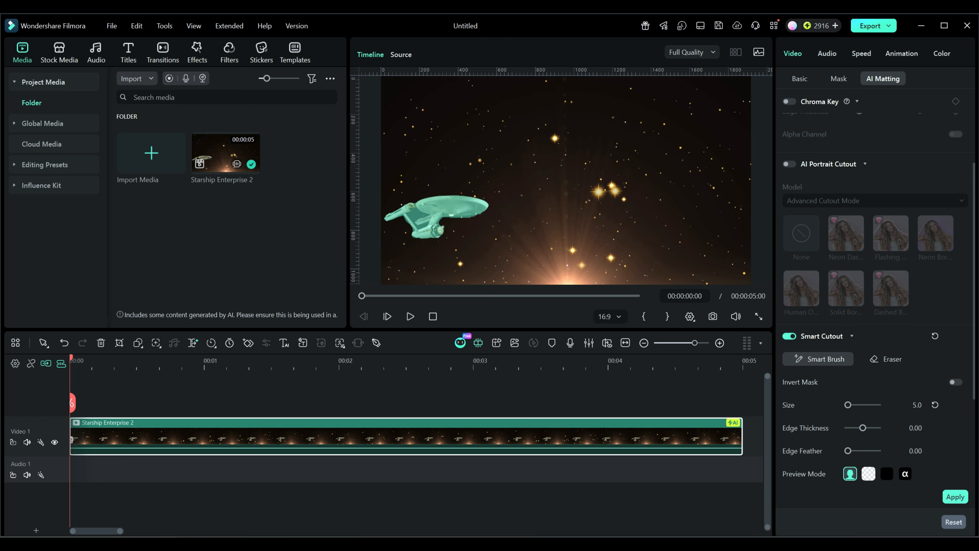
Zoom into the starship in the preview and view the cutout against a transparent background.
{"action": "scroll", "coordinate": [466, 218], "scroll_direction": "up", "scroll_amount": 3}
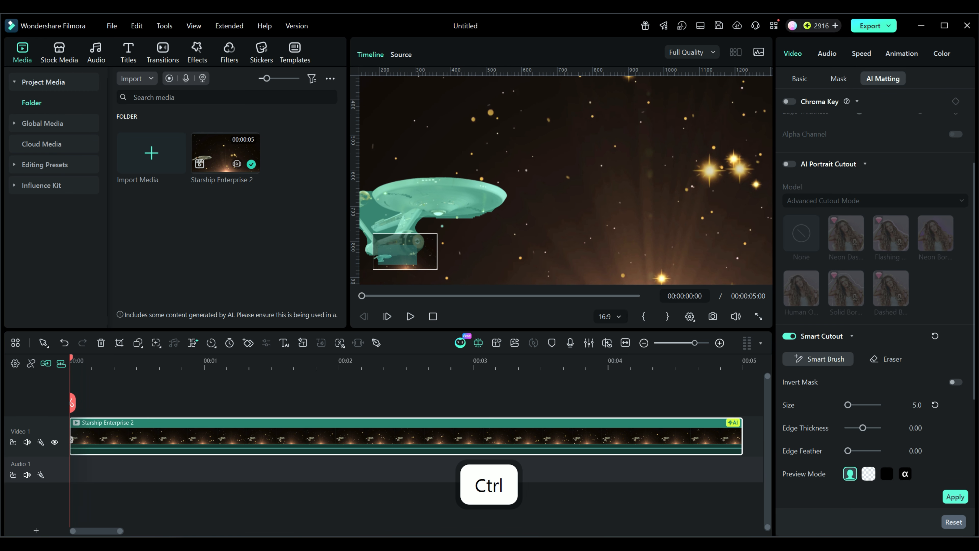
{"action": "scroll", "coordinate": [465, 218], "scroll_direction": "up", "scroll_amount": 1}
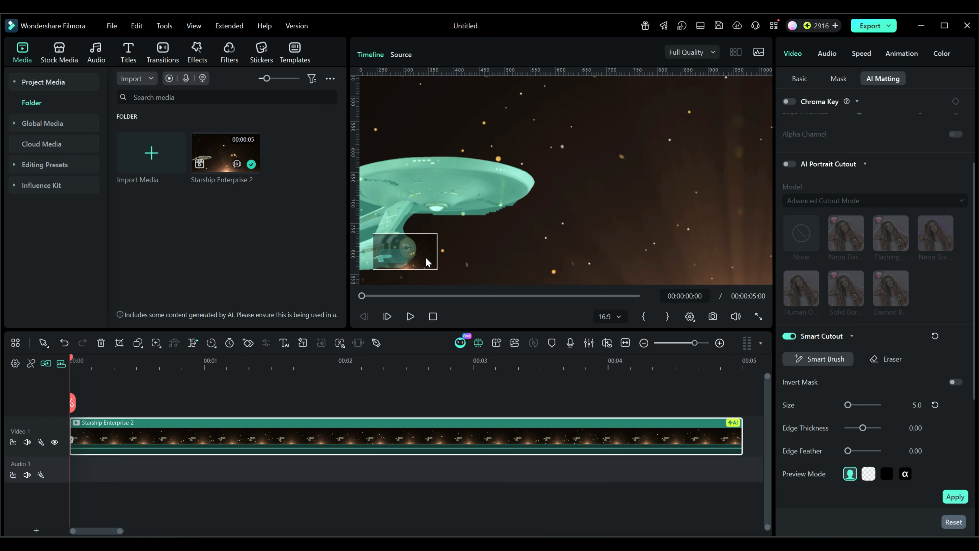
{"action": "left_click", "coordinate": [396, 258]}
{"action": "left_click_drag", "start_coordinate": [396, 257], "coordinate": [383, 258]}
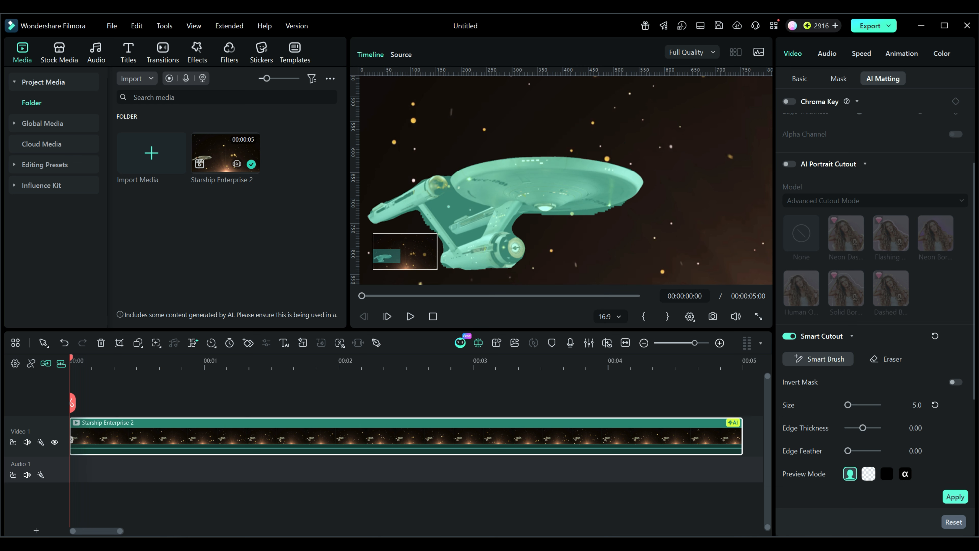
{"action": "left_click", "coordinate": [868, 474]}
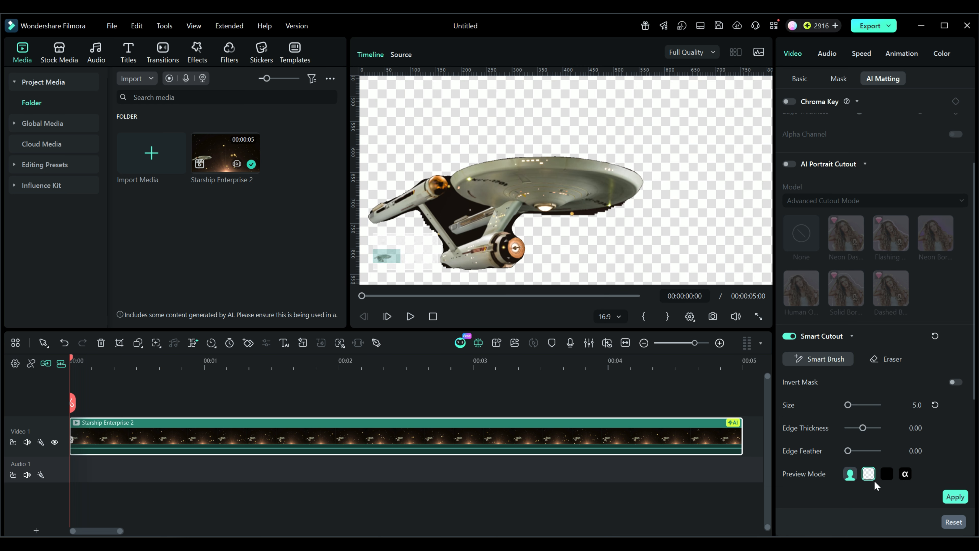
Switch to the Eraser, set its size to 10, and erase stray selection around the starship.
{"action": "left_click", "coordinate": [884, 360]}
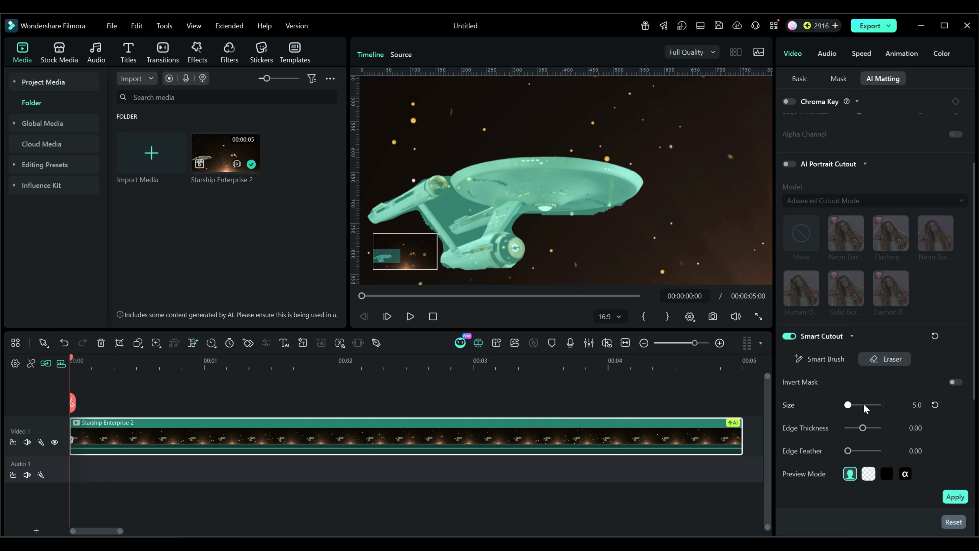
{"action": "left_click", "coordinate": [918, 405]}
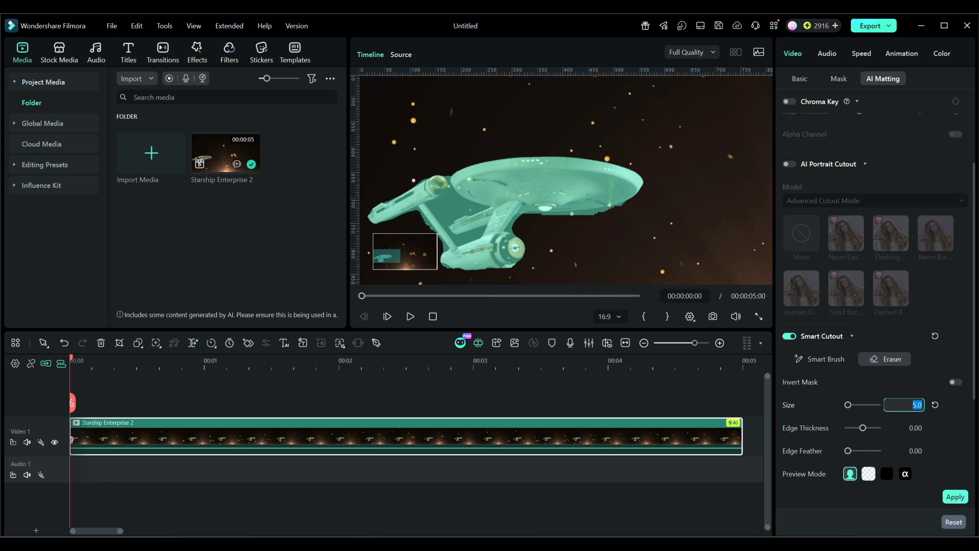
{"action": "type", "text": "10"}
{"action": "key", "text": "Return"}
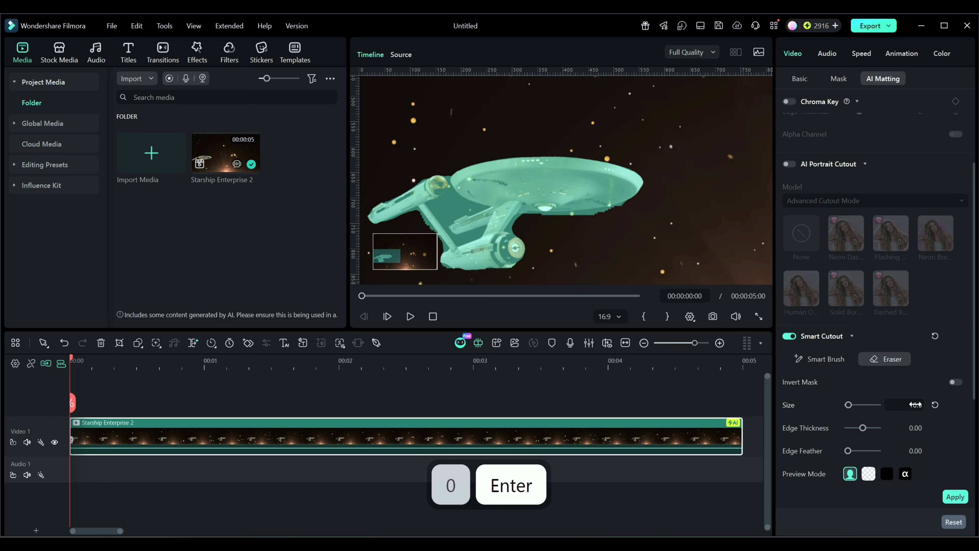
{"action": "mouse_move", "coordinate": [449, 195]}
{"action": "left_mouse_down"}
{"action": "mouse_move", "coordinate": [435, 206]}
{"action": "mouse_move", "coordinate": [439, 217]}
{"action": "mouse_move", "coordinate": [479, 208]}
{"action": "mouse_move", "coordinate": [441, 201]}
{"action": "mouse_move", "coordinate": [447, 215]}
{"action": "mouse_move", "coordinate": [461, 210]}
{"action": "mouse_move", "coordinate": [438, 208]}
{"action": "mouse_move", "coordinate": [465, 237]}
{"action": "mouse_move", "coordinate": [479, 232]}
{"action": "mouse_move", "coordinate": [458, 241]}
{"action": "mouse_move", "coordinate": [481, 231]}
{"action": "left_mouse_up"}
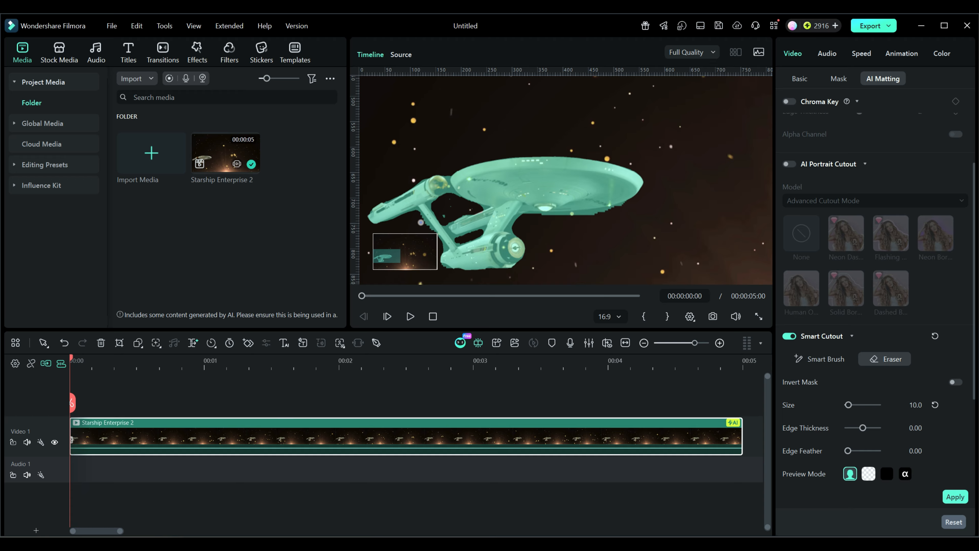
{"action": "left_click_drag", "start_coordinate": [419, 215], "coordinate": [430, 235]}
Zoom back out, check the cutout on a transparent background, and apply the Smart Cutout.
{"action": "key", "text": "ctrl"}
{"action": "scroll", "coordinate": [387, 269], "scroll_direction": "up", "scroll_amount": 5}
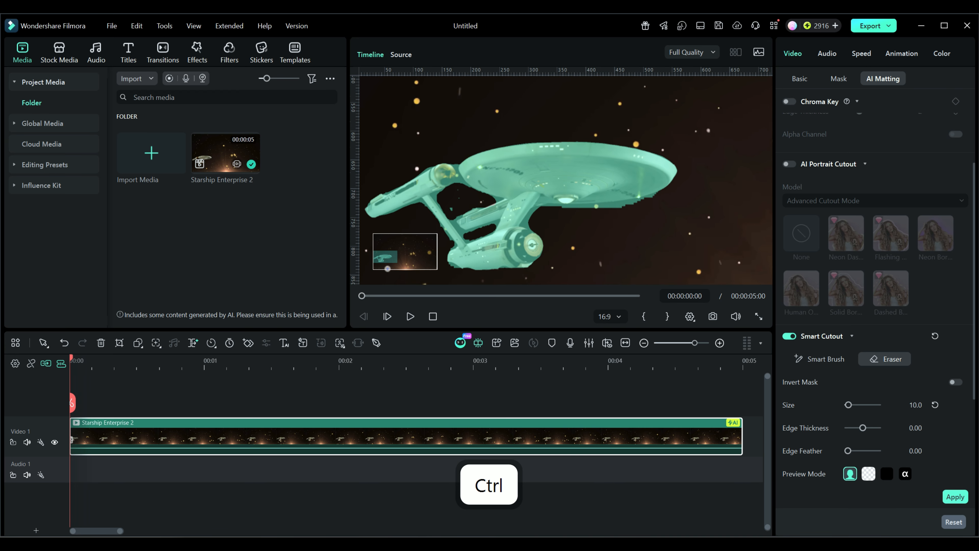
{"action": "scroll", "coordinate": [386, 270], "scroll_direction": "down", "scroll_amount": 8}
{"action": "scroll", "coordinate": [385, 269], "scroll_direction": "down", "scroll_amount": 6}
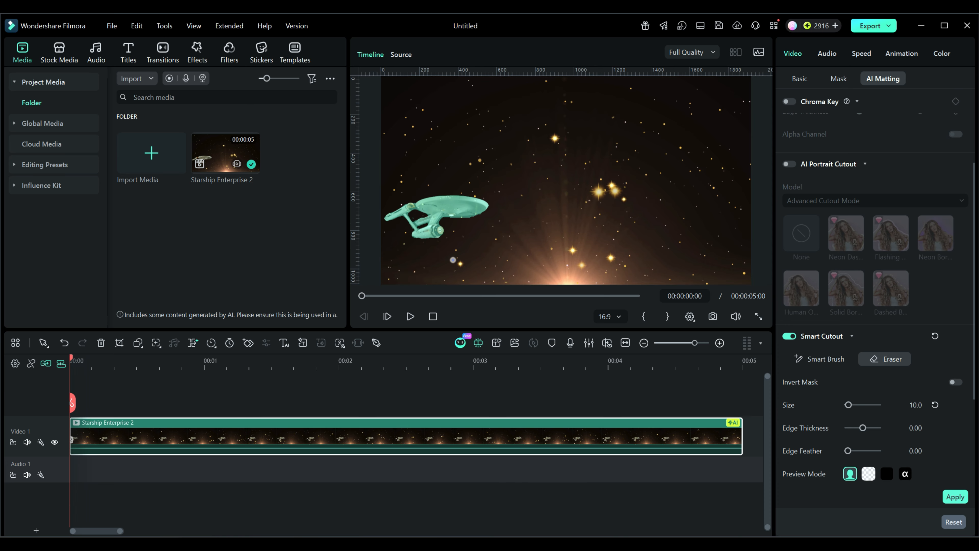
{"action": "left_click", "coordinate": [869, 474]}
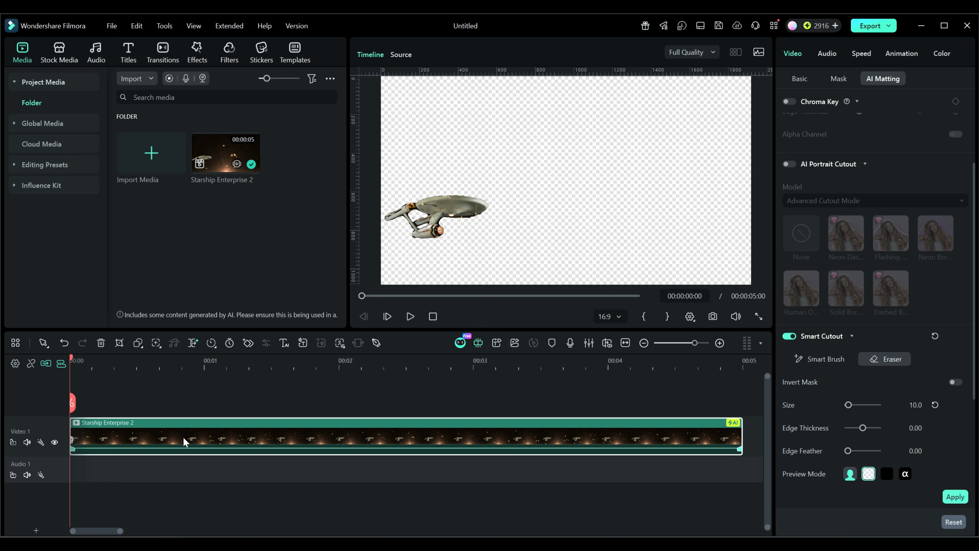
{"action": "left_click", "coordinate": [954, 497]}
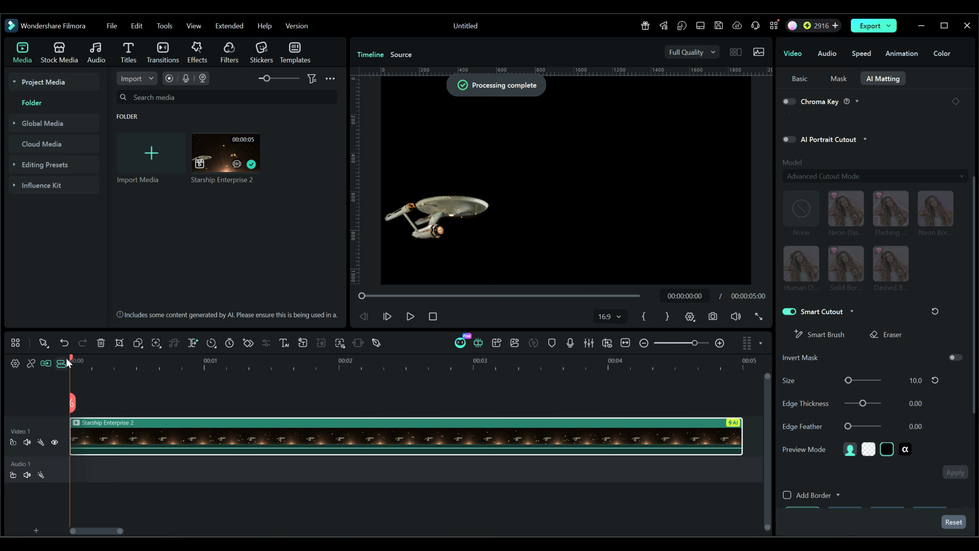
Play back the cutout clip from the start and return the playhead to the beginning.
{"action": "left_click_drag", "start_coordinate": [70, 356], "coordinate": [80, 359]}
{"action": "left_click", "coordinate": [411, 316]}
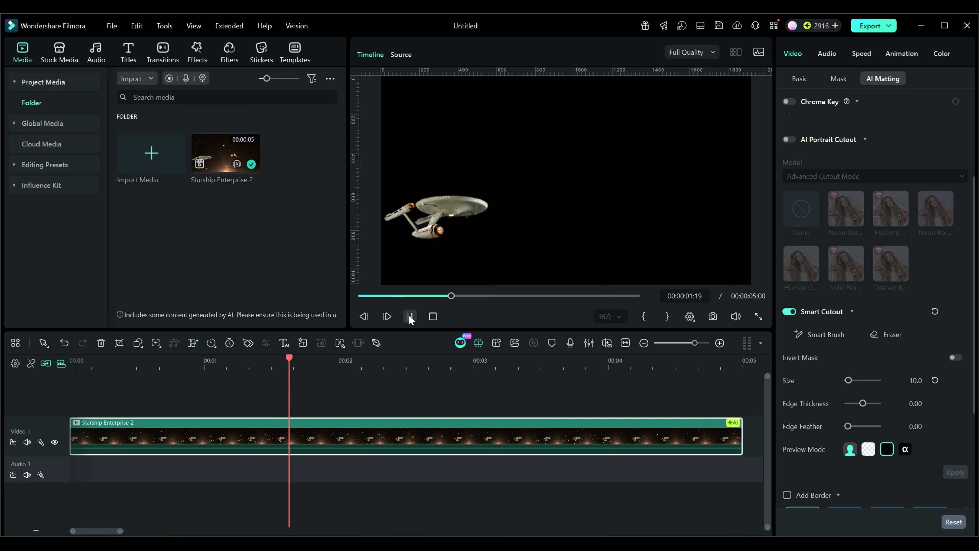
{"action": "left_click", "coordinate": [410, 316]}
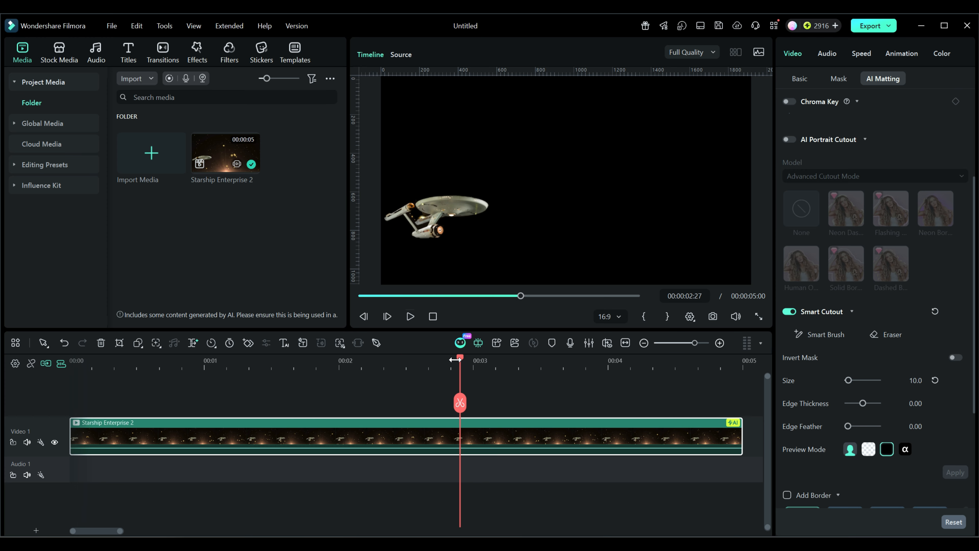
{"action": "left_click_drag", "start_coordinate": [456, 356], "coordinate": [69, 379]}
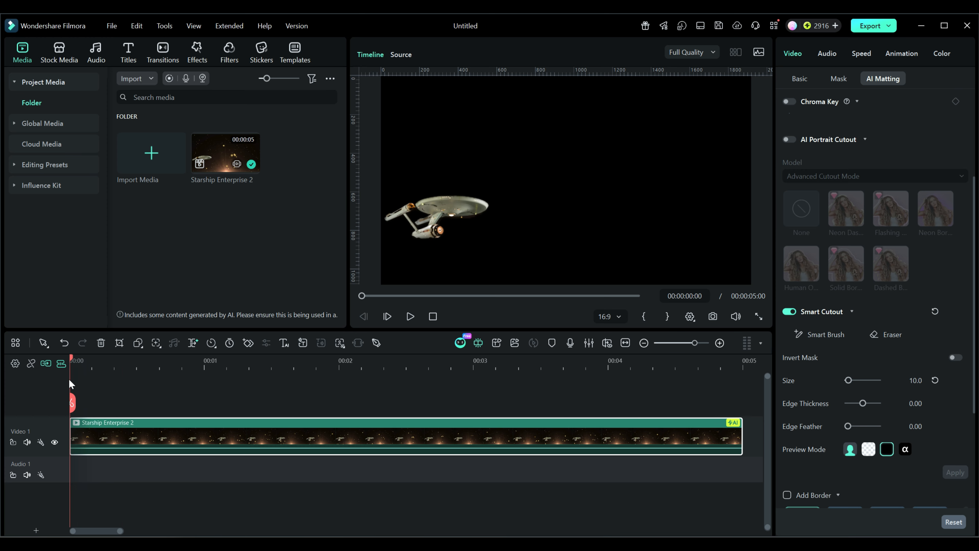
Move the cutout clip up to a second video track and add another copy of Starship Enterprise 2 beneath it.
{"action": "left_click", "coordinate": [44, 362]}
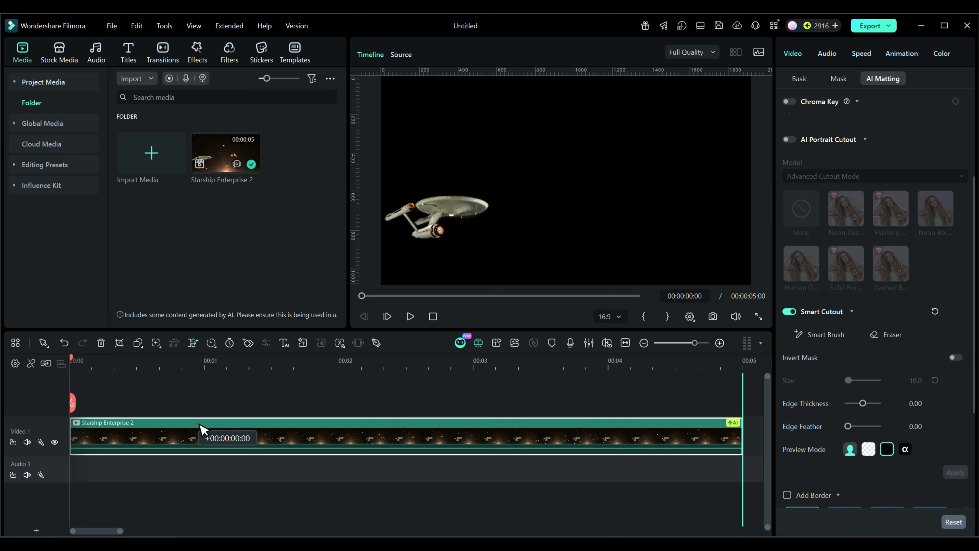
{"action": "mouse_move", "coordinate": [262, 431]}
{"action": "left_mouse_down"}
{"action": "mouse_move", "coordinate": [273, 420]}
{"action": "mouse_move", "coordinate": [251, 425]}
{"action": "left_mouse_up"}
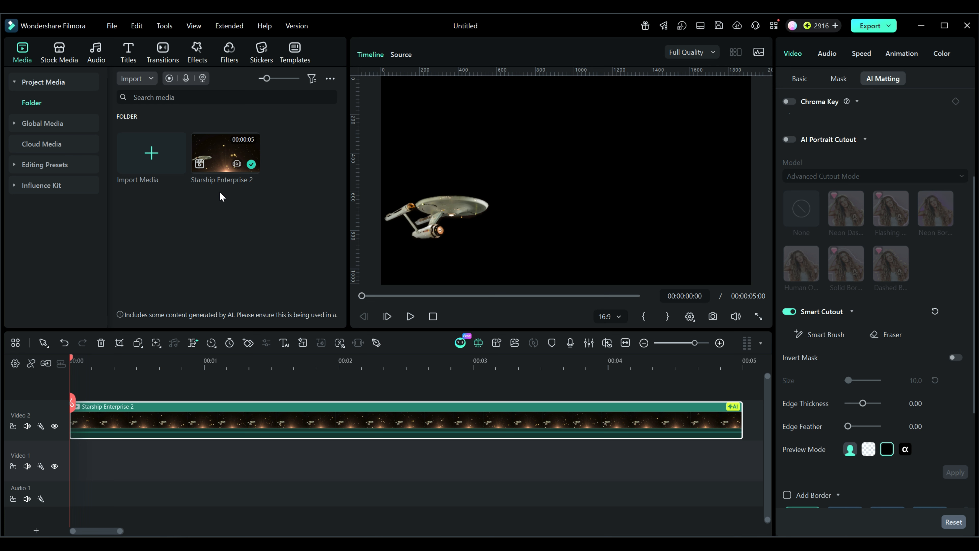
{"action": "left_click_drag", "start_coordinate": [225, 154], "coordinate": [65, 459]}
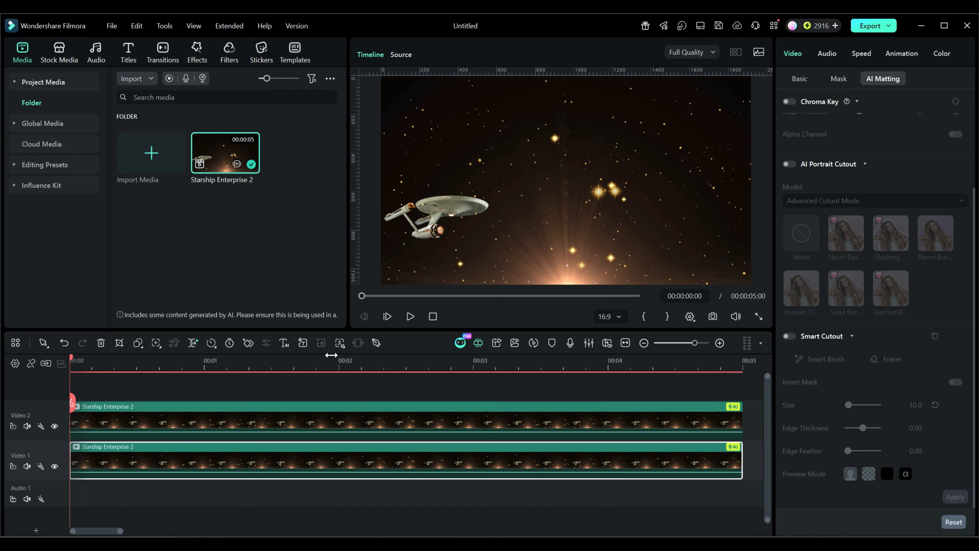
Play the stacked clips, hide the top Video 2 track, and open the bottom clip's basic video settings.
{"action": "left_click", "coordinate": [410, 316]}
{"action": "left_click", "coordinate": [409, 316]}
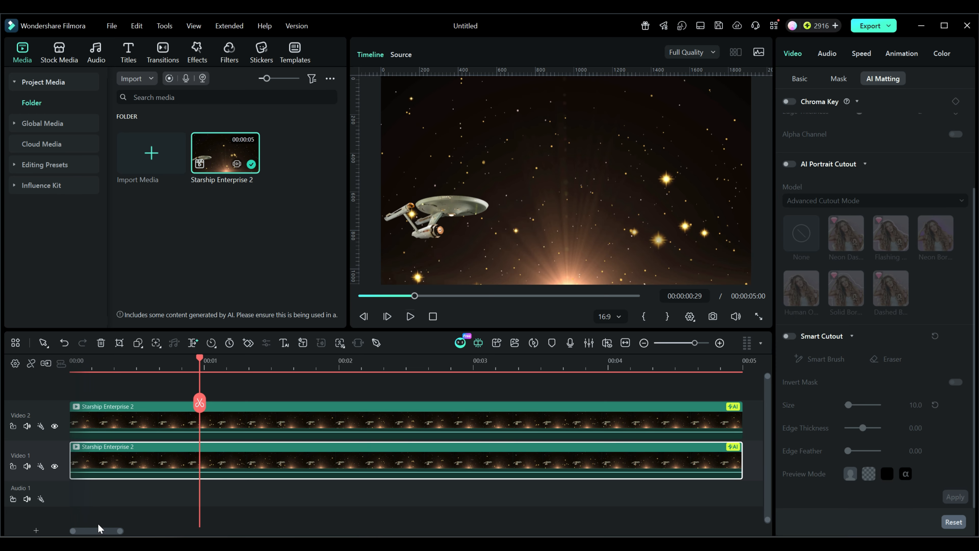
{"action": "left_click", "coordinate": [55, 426]}
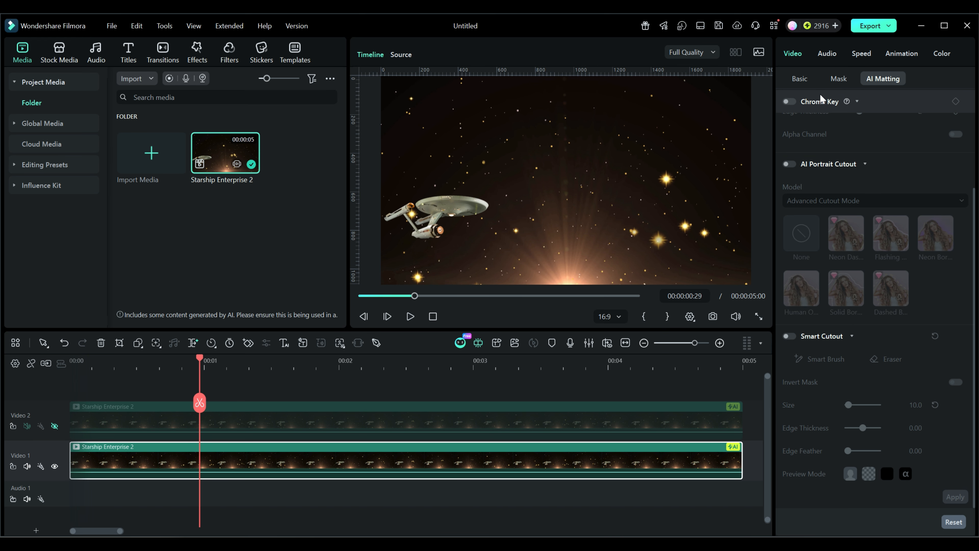
{"action": "left_click", "coordinate": [800, 79]}
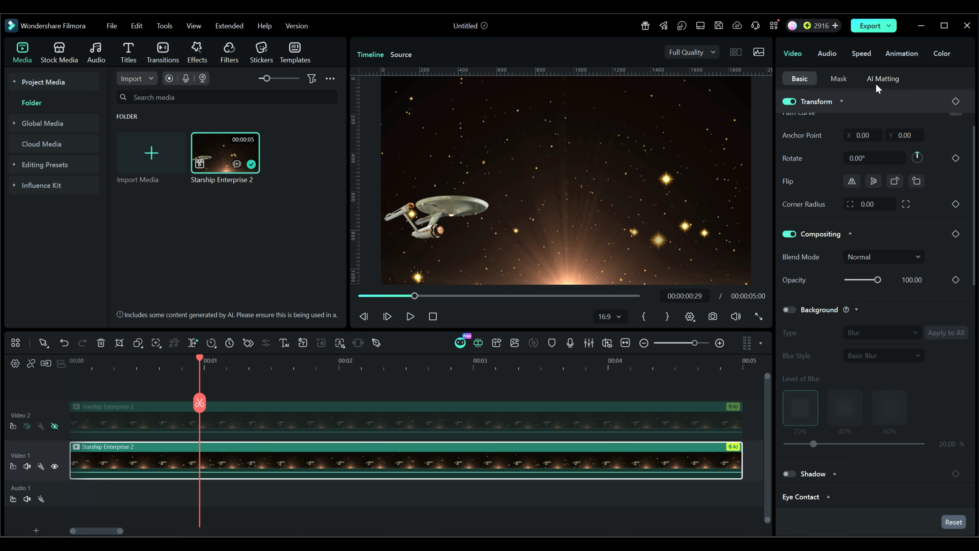
Select the starship in the bottom clip with the AI Object Remover's Smart selection and remove it.
{"action": "scroll", "coordinate": [796, 158], "scroll_direction": "down", "scroll_amount": 1}
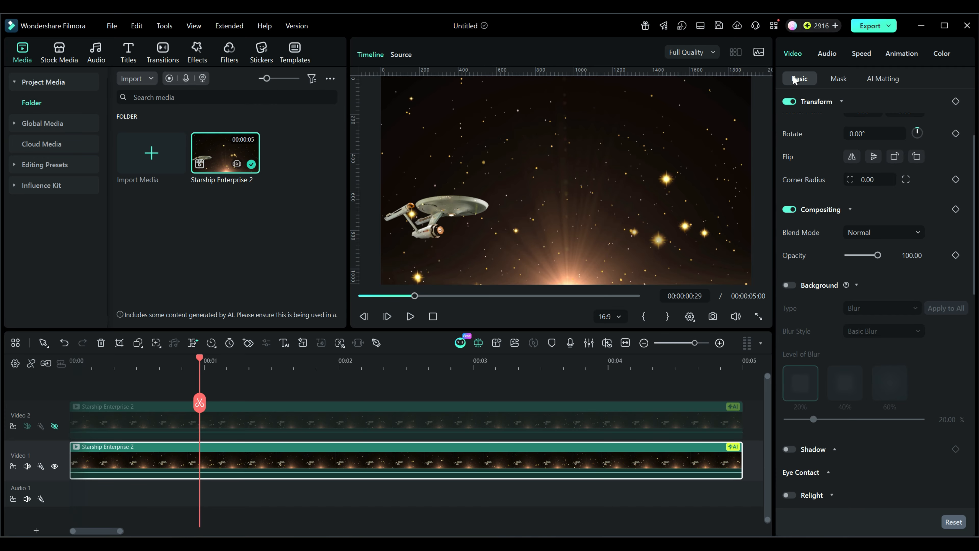
{"action": "scroll", "coordinate": [809, 250], "scroll_direction": "down", "scroll_amount": 3}
{"action": "scroll", "coordinate": [813, 264], "scroll_direction": "down", "scroll_amount": 8}
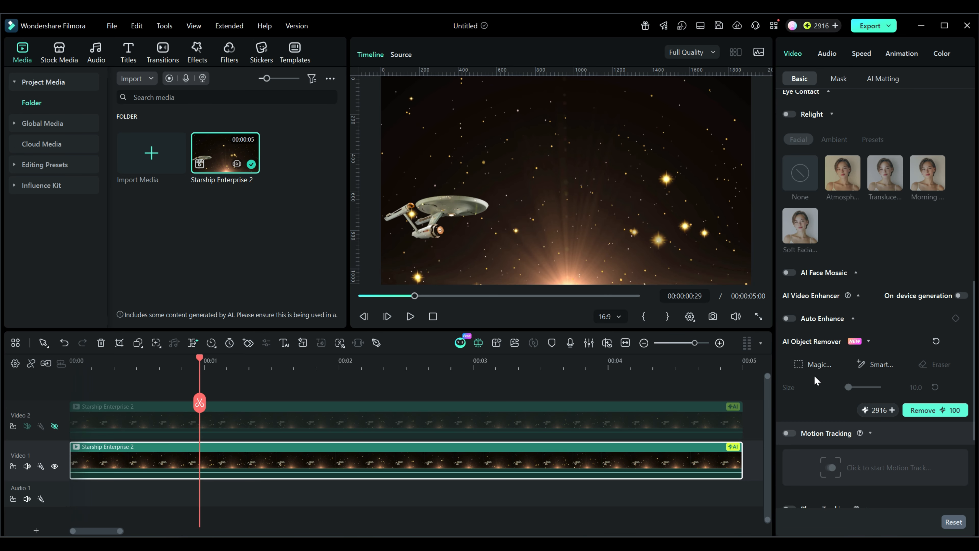
{"action": "scroll", "coordinate": [813, 389], "scroll_direction": "down", "scroll_amount": 1}
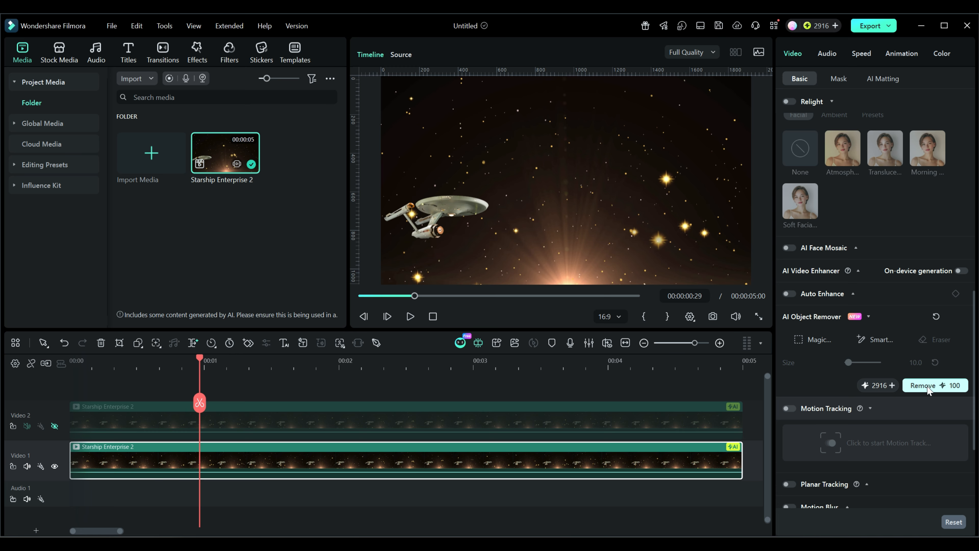
{"action": "left_click", "coordinate": [797, 340]}
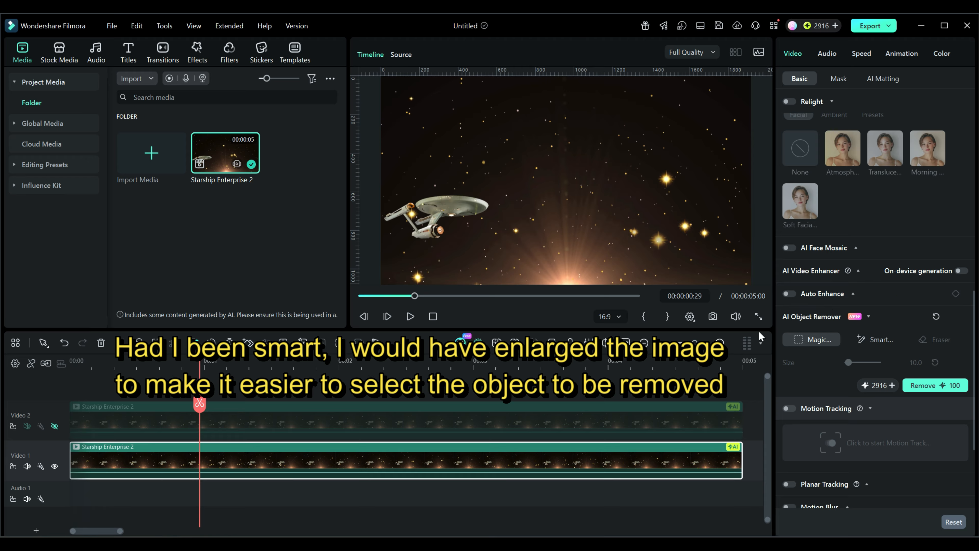
{"action": "left_click", "coordinate": [872, 341]}
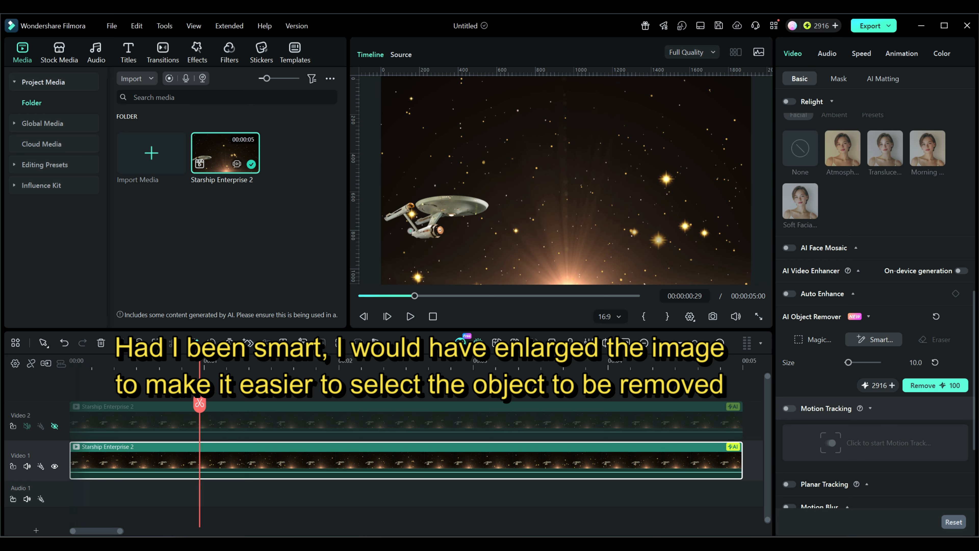
{"action": "left_click", "coordinate": [388, 218]}
{"action": "left_click", "coordinate": [408, 207]}
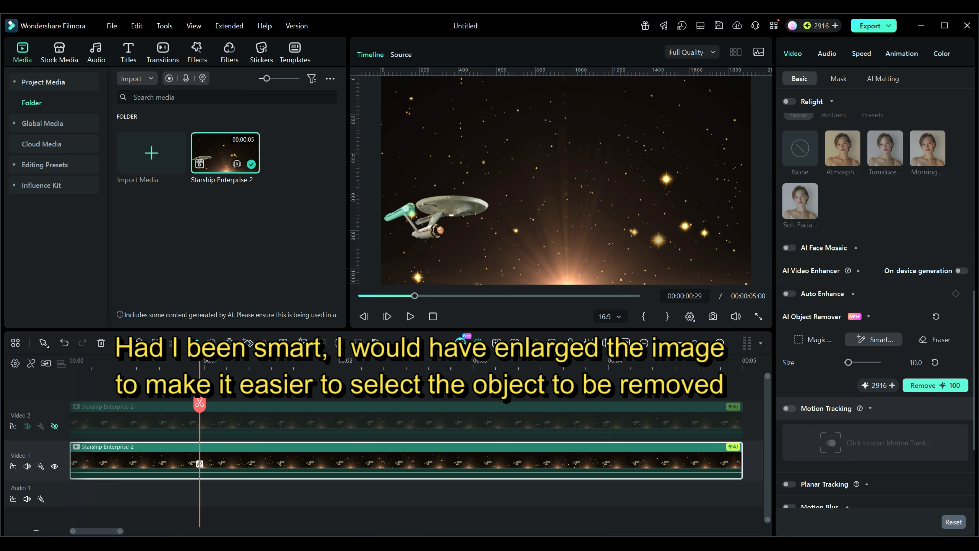
{"action": "left_click", "coordinate": [411, 214]}
{"action": "left_click_drag", "start_coordinate": [418, 235], "coordinate": [439, 234]}
{"action": "left_click", "coordinate": [417, 233]}
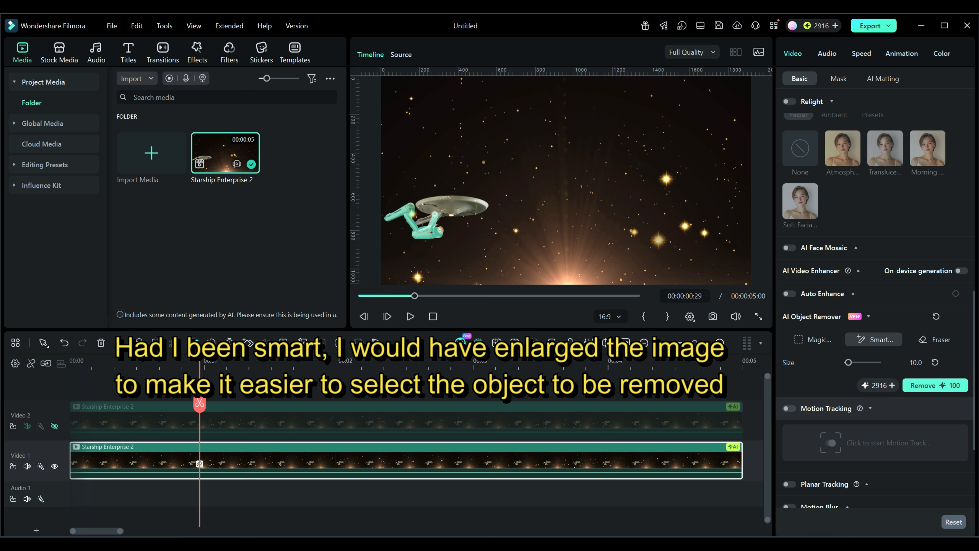
{"action": "mouse_move", "coordinate": [429, 217]}
{"action": "left_mouse_down"}
{"action": "mouse_move", "coordinate": [421, 221]}
{"action": "mouse_move", "coordinate": [478, 204]}
{"action": "mouse_move", "coordinate": [440, 215]}
{"action": "left_mouse_up"}
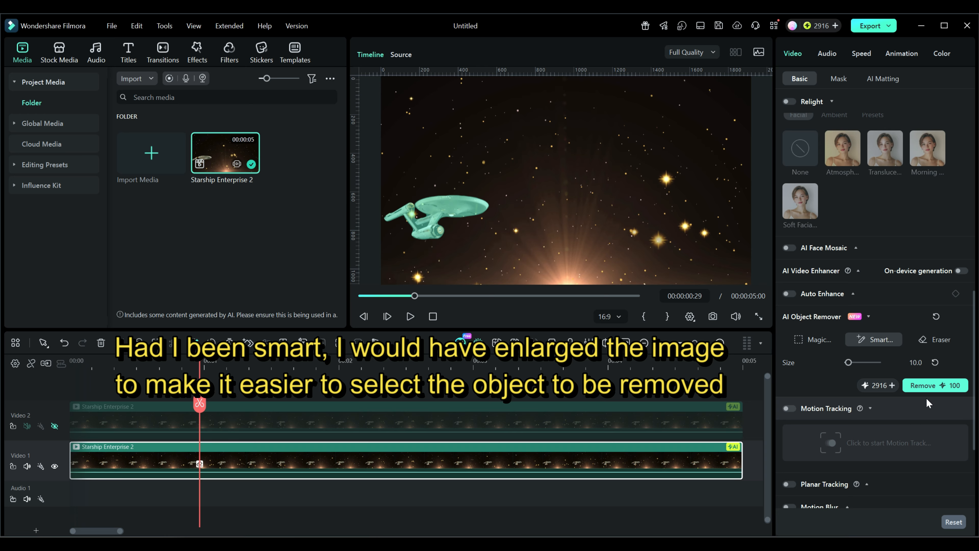
{"action": "left_click", "coordinate": [933, 385]}
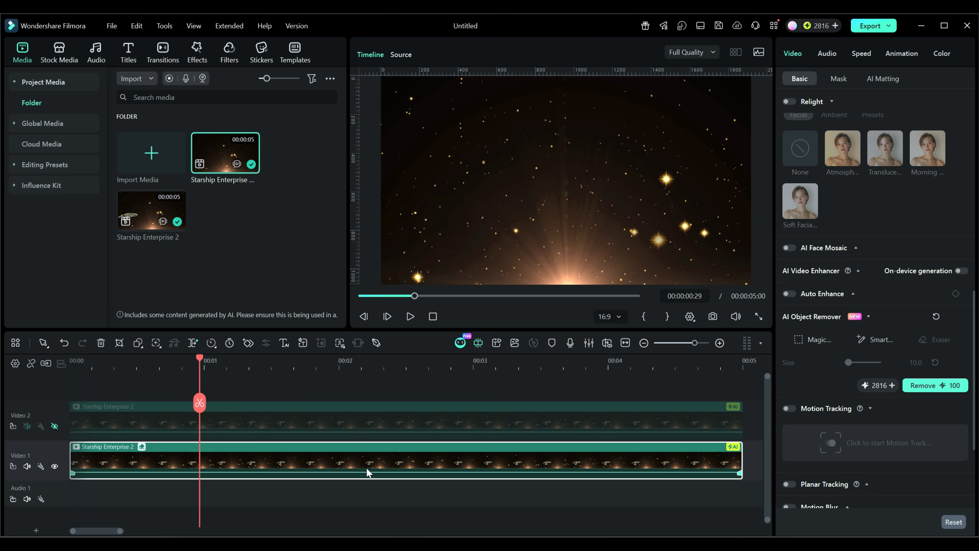
Move the playhead to the start of the timeline and unhide the Video 2 track.
{"action": "left_click", "coordinate": [198, 355]}
{"action": "left_click_drag", "start_coordinate": [198, 356], "coordinate": [72, 433]}
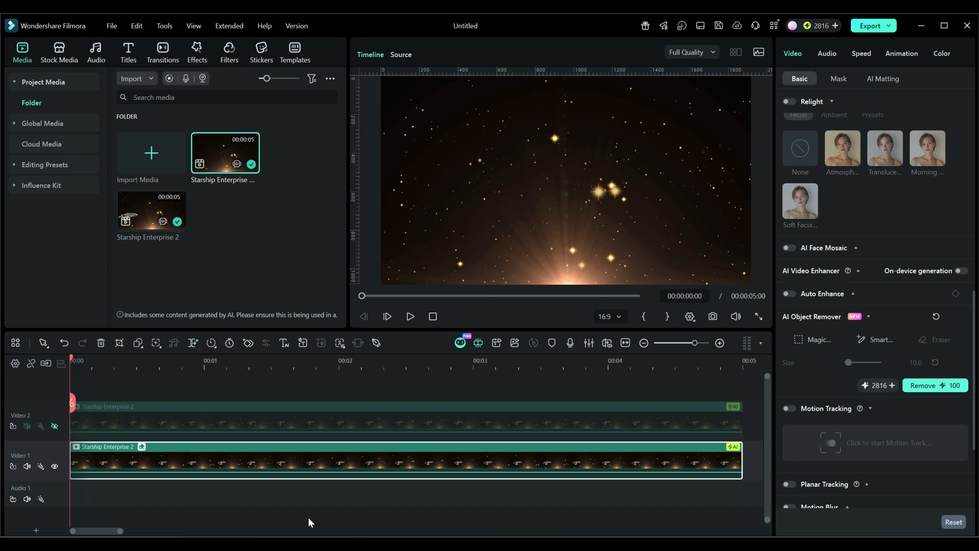
{"action": "left_click", "coordinate": [55, 426]}
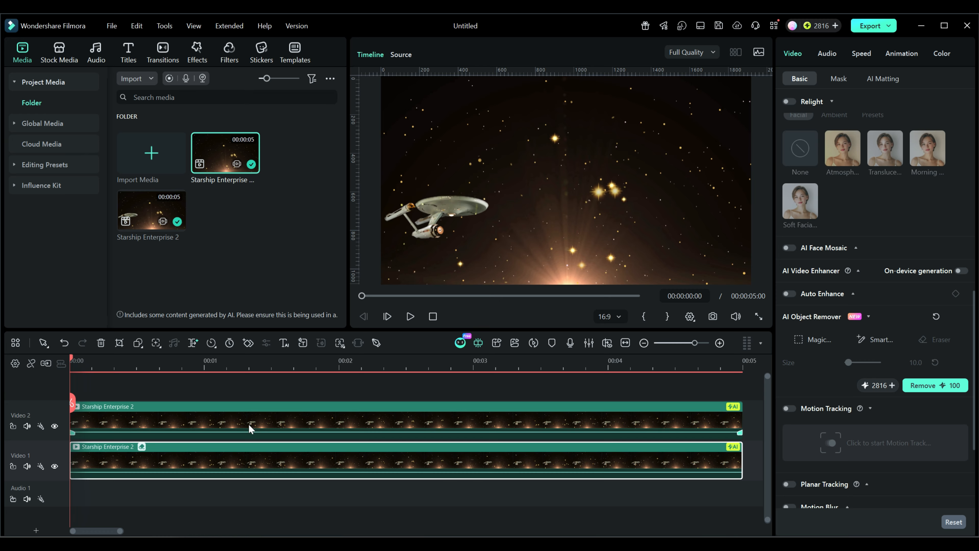
Select the top cutout clip and add a Transform keyframe at its start.
{"action": "left_click", "coordinate": [235, 427]}
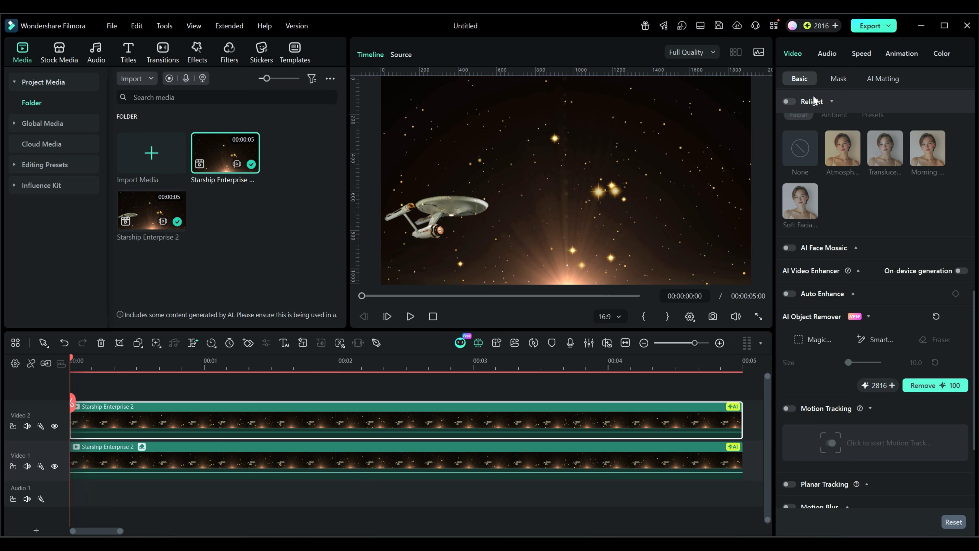
{"action": "scroll", "coordinate": [930, 223], "scroll_direction": "up", "scroll_amount": 10}
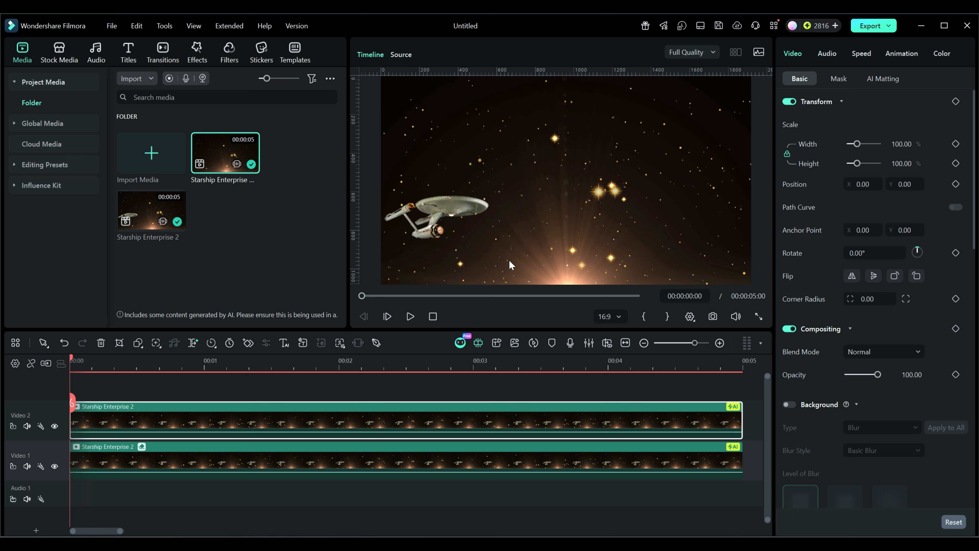
{"action": "left_click", "coordinate": [956, 101]}
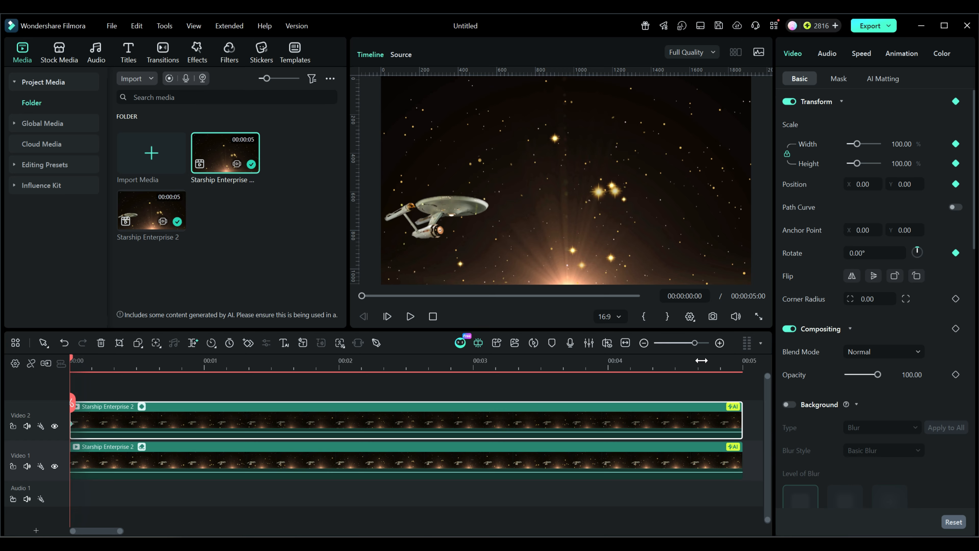
At the clip's last frame, scale the cutout to 200%, move it to X 1675 and Y 592, and play it back.
{"action": "left_click", "coordinate": [737, 364]}
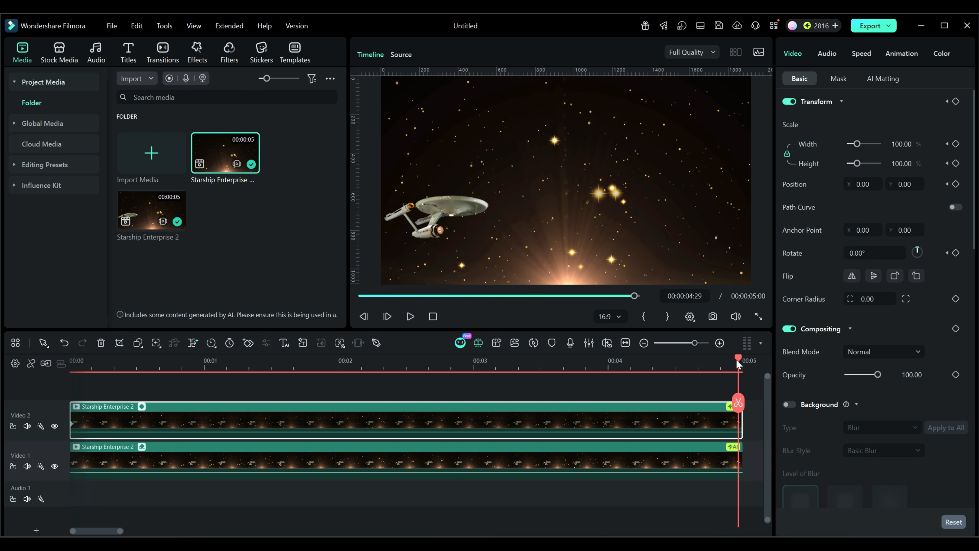
{"action": "key", "text": "shift"}
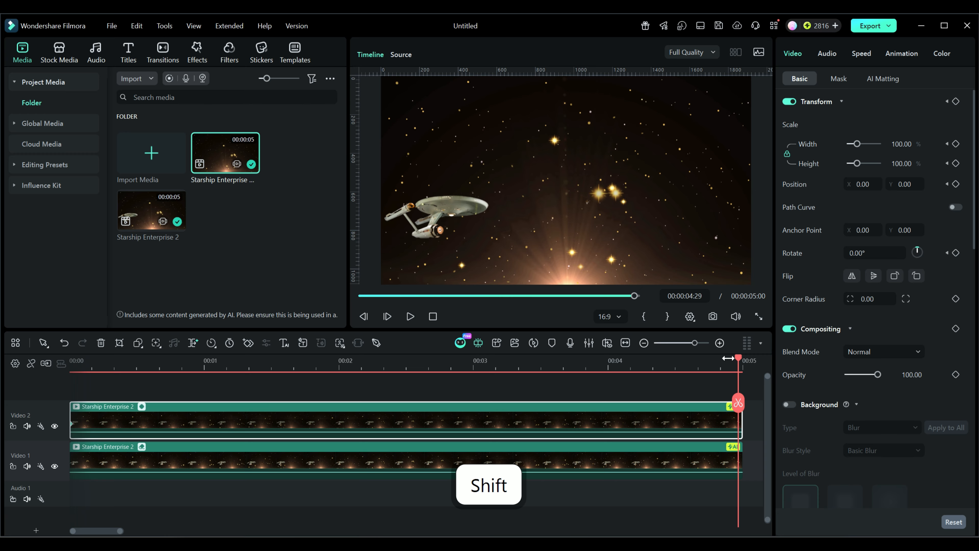
{"action": "key", "text": "shift+End"}
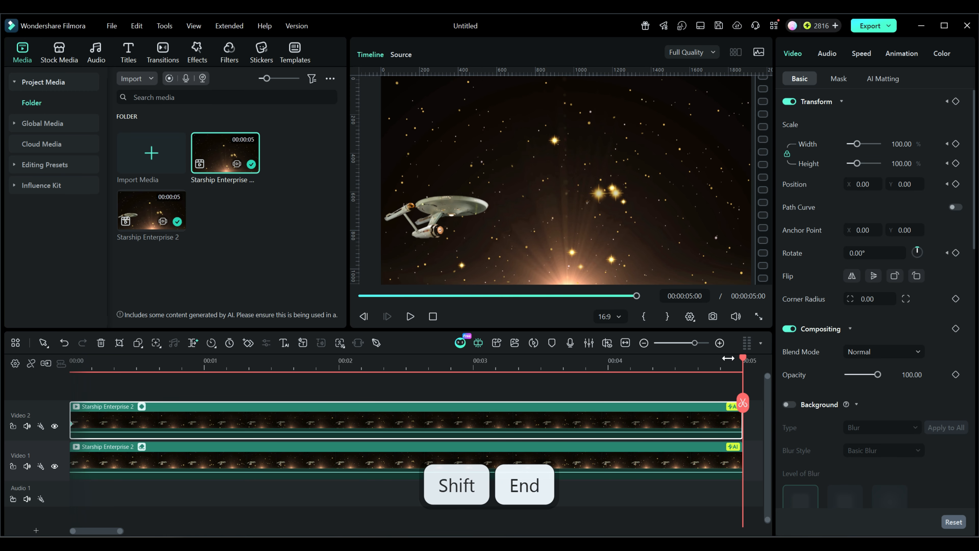
{"action": "key", "text": "Left"}
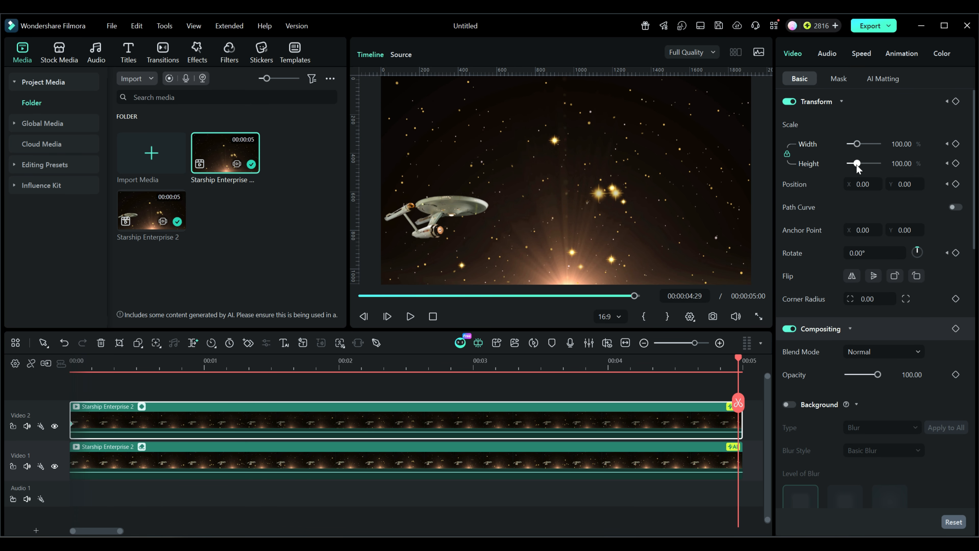
{"action": "left_click_drag", "start_coordinate": [860, 184], "coordinate": [874, 184]}
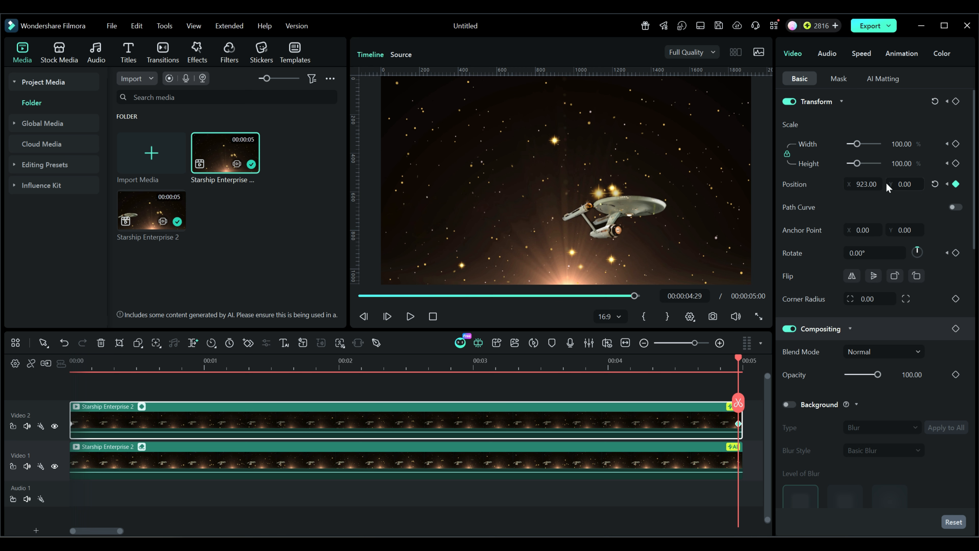
{"action": "left_click_drag", "start_coordinate": [907, 185], "coordinate": [909, 185]}
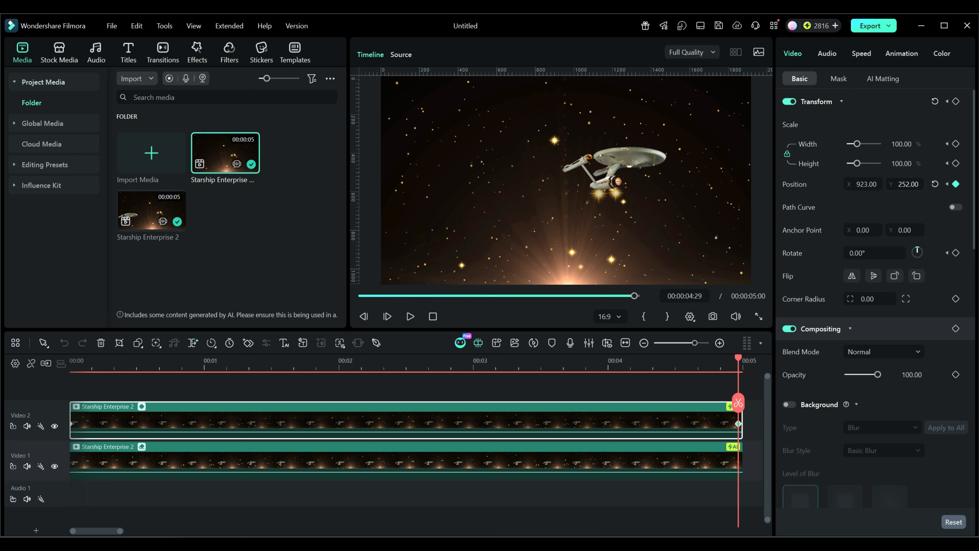
{"action": "left_click_drag", "start_coordinate": [850, 188], "coordinate": [850, 187]}
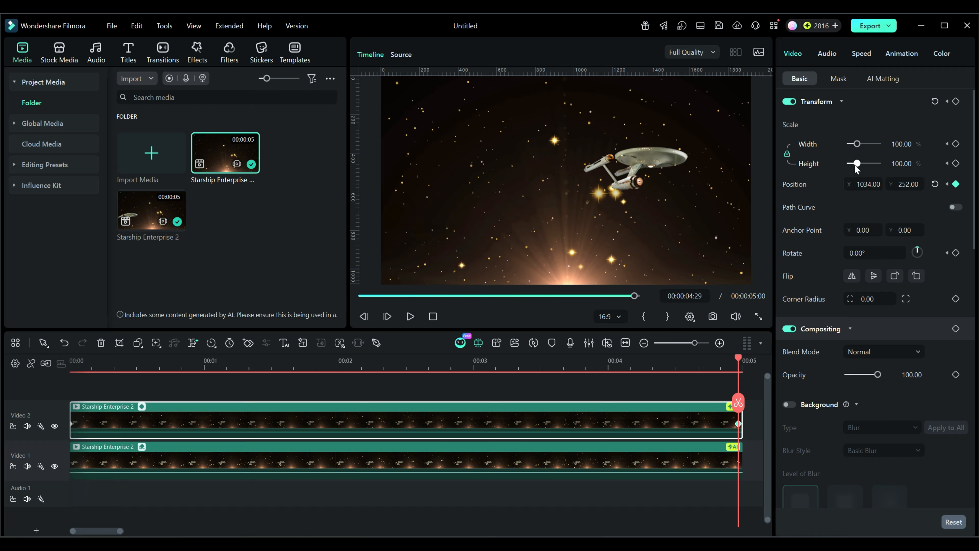
{"action": "left_click_drag", "start_coordinate": [856, 165], "coordinate": [865, 165]}
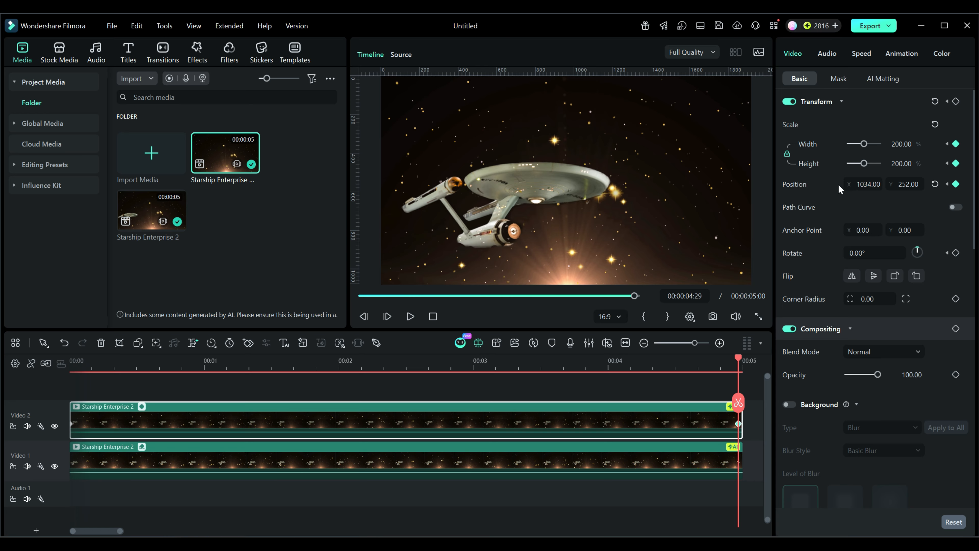
{"action": "left_click_drag", "start_coordinate": [854, 184], "coordinate": [978, 184]}
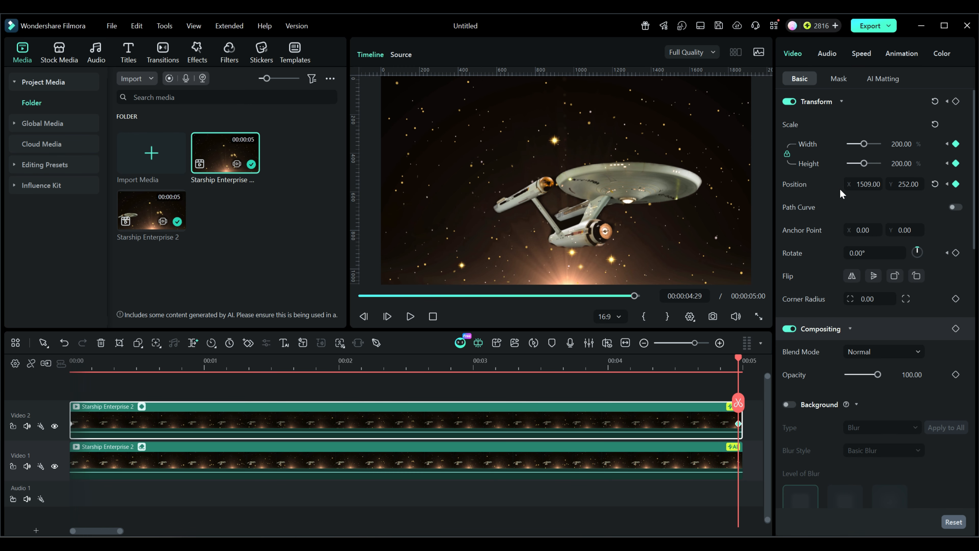
{"action": "left_click_drag", "start_coordinate": [864, 184], "coordinate": [917, 185]}
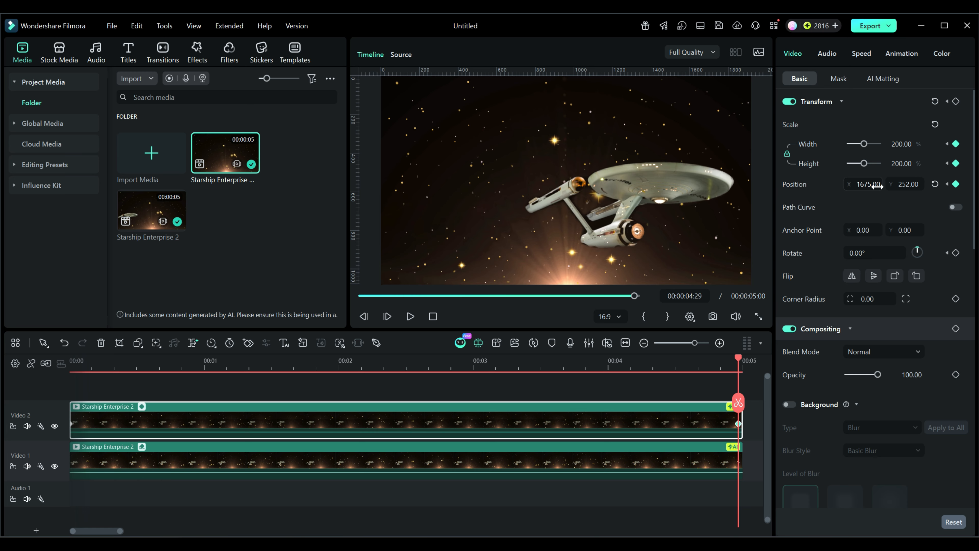
{"action": "mouse_move", "coordinate": [905, 184]}
{"action": "left_mouse_down"}
{"action": "mouse_move", "coordinate": [964, 185]}
{"action": "mouse_move", "coordinate": [890, 188]}
{"action": "mouse_move", "coordinate": [918, 186]}
{"action": "left_mouse_up"}
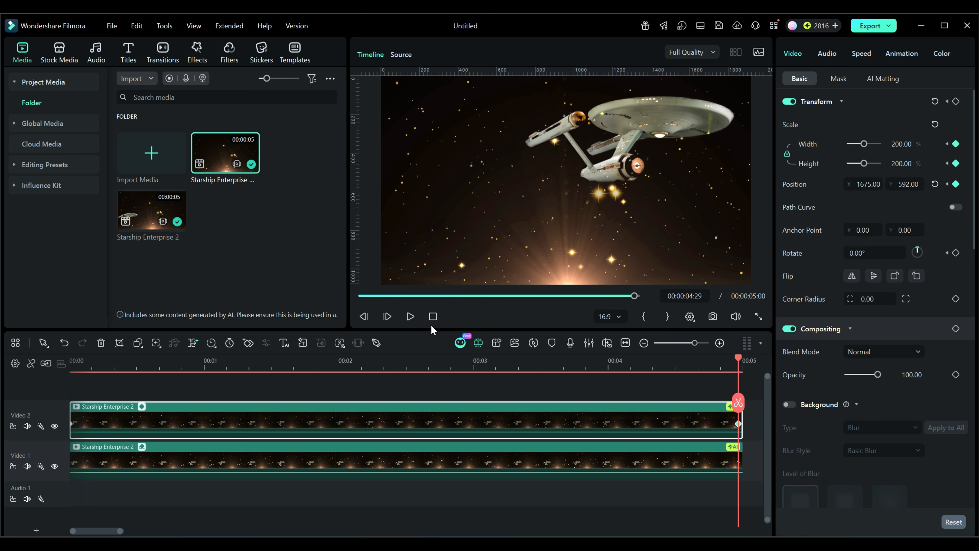
{"action": "left_click", "coordinate": [432, 315]}
{"action": "left_click", "coordinate": [410, 315]}
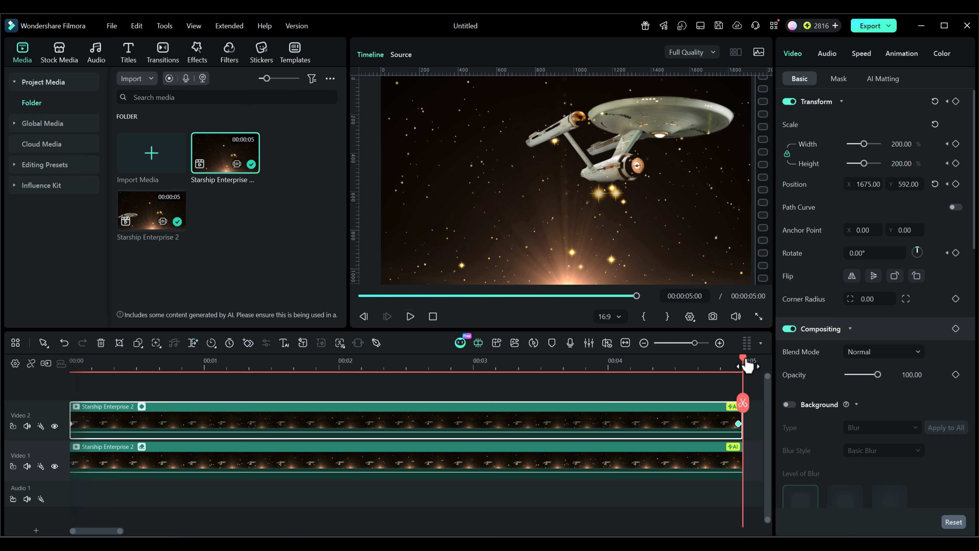
Add an Opacity keyframe at 00:00:03:23, then set Opacity to 0 at the clip's final keyframe.
{"action": "left_click_drag", "start_coordinate": [747, 366], "coordinate": [582, 387]}
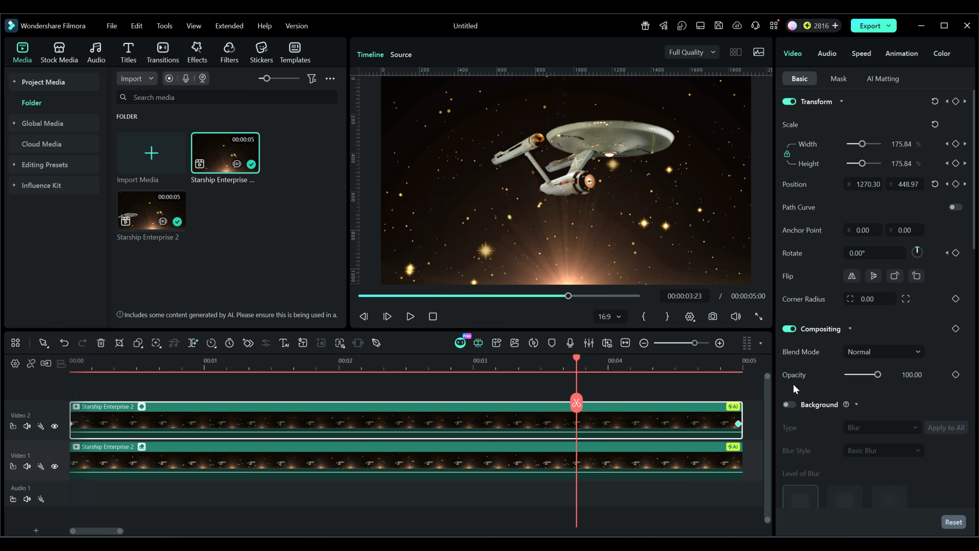
{"action": "left_click", "coordinate": [956, 374]}
{"action": "left_click", "coordinate": [739, 424]}
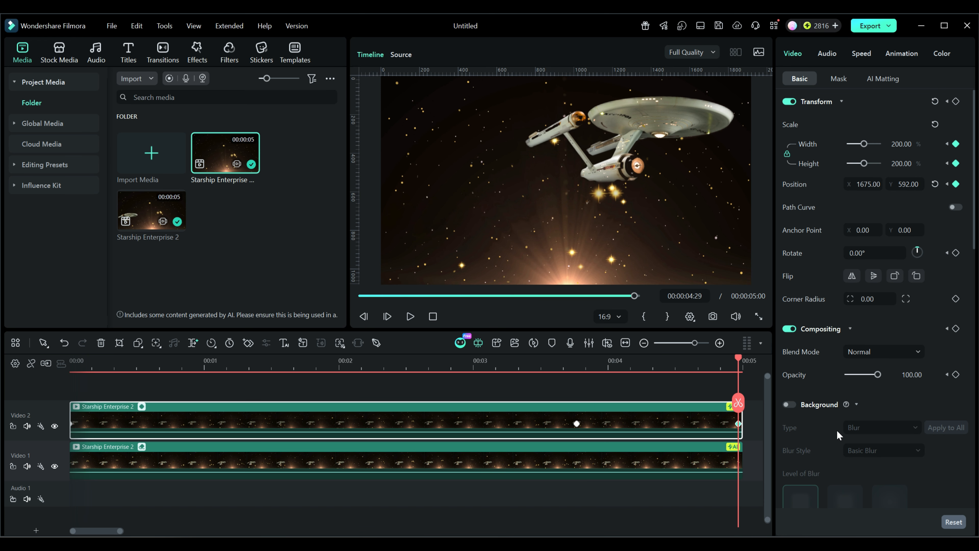
{"action": "left_click_drag", "start_coordinate": [877, 376], "coordinate": [834, 376]}
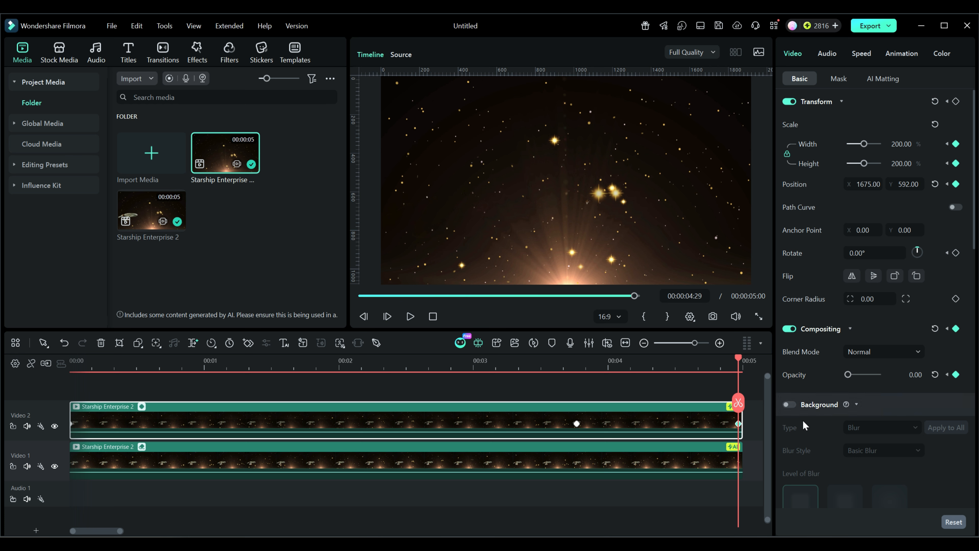
Play back the stacked clips from the start to review the fade-out.
{"action": "left_click_drag", "start_coordinate": [735, 354], "coordinate": [599, 359]}
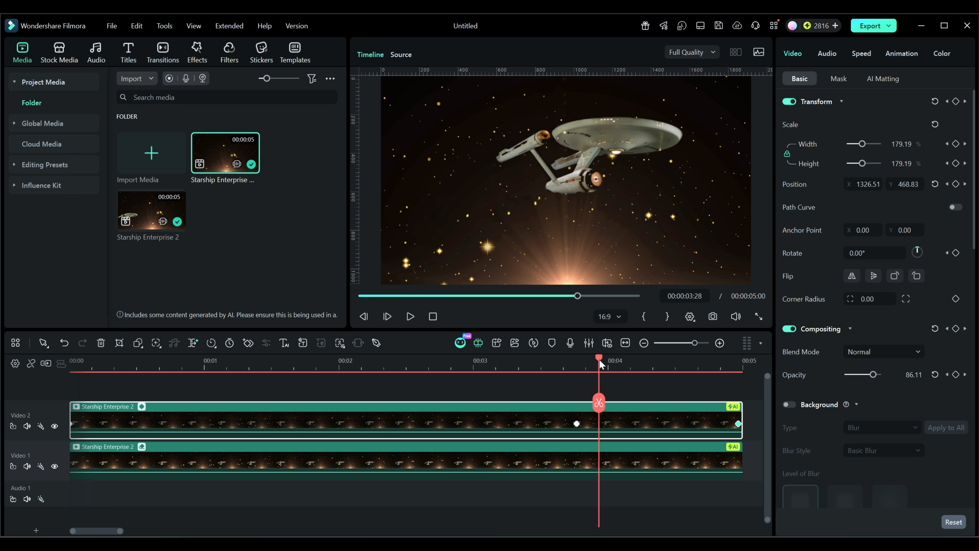
{"action": "left_click", "coordinate": [433, 317]}
{"action": "left_click", "coordinate": [410, 316]}
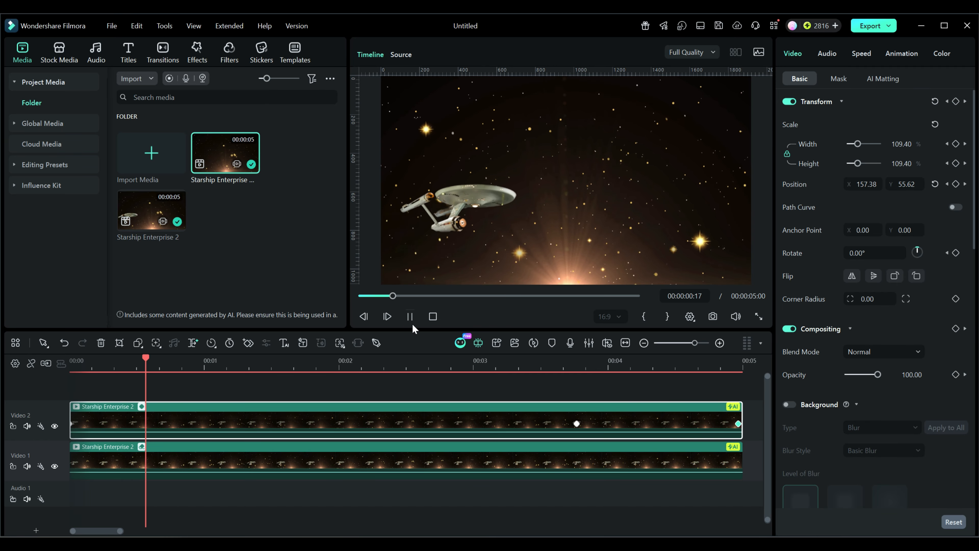